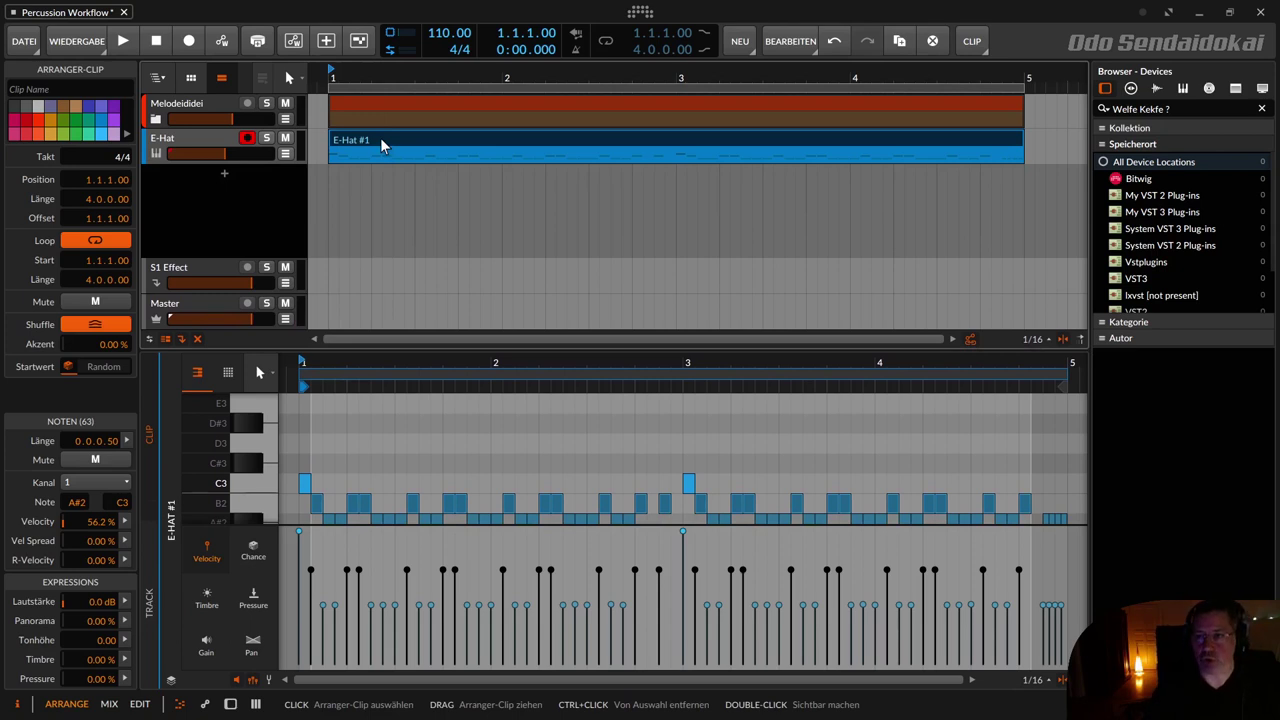
Replace the E-Hat track's clip with a new one-beat clip at bar 1, looped out to bar 5.
key(Delete)
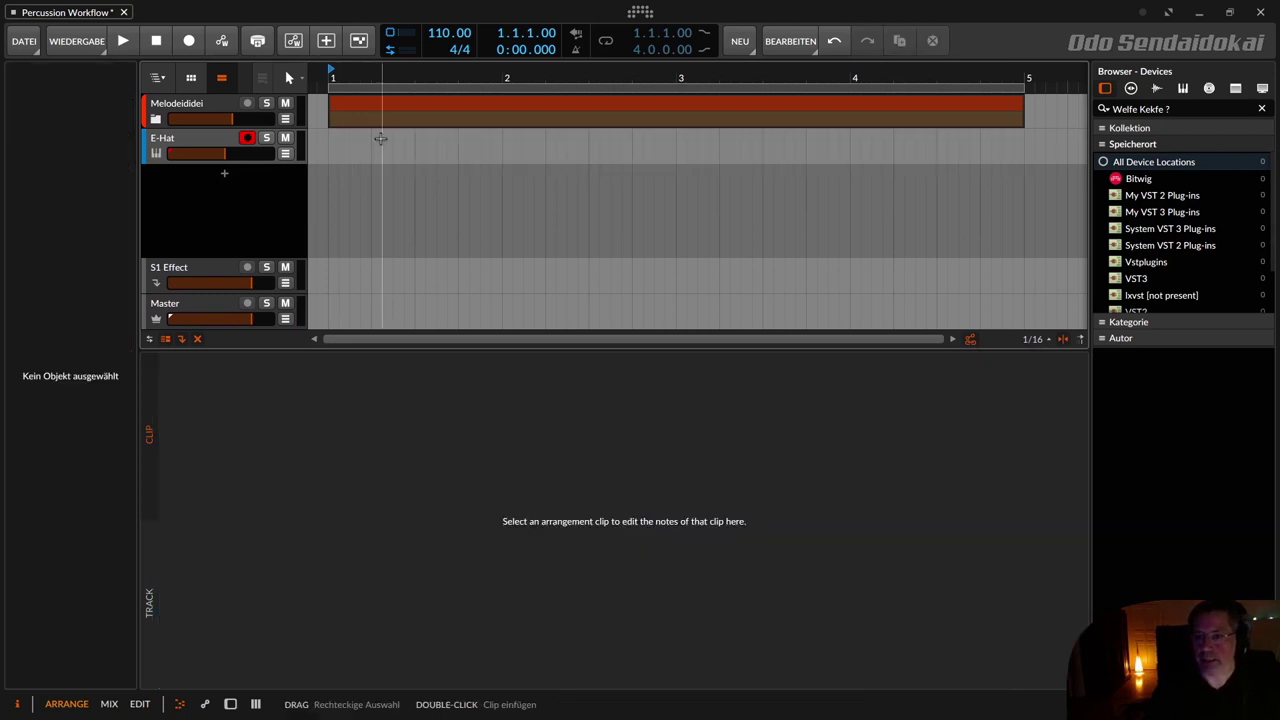
key(d)
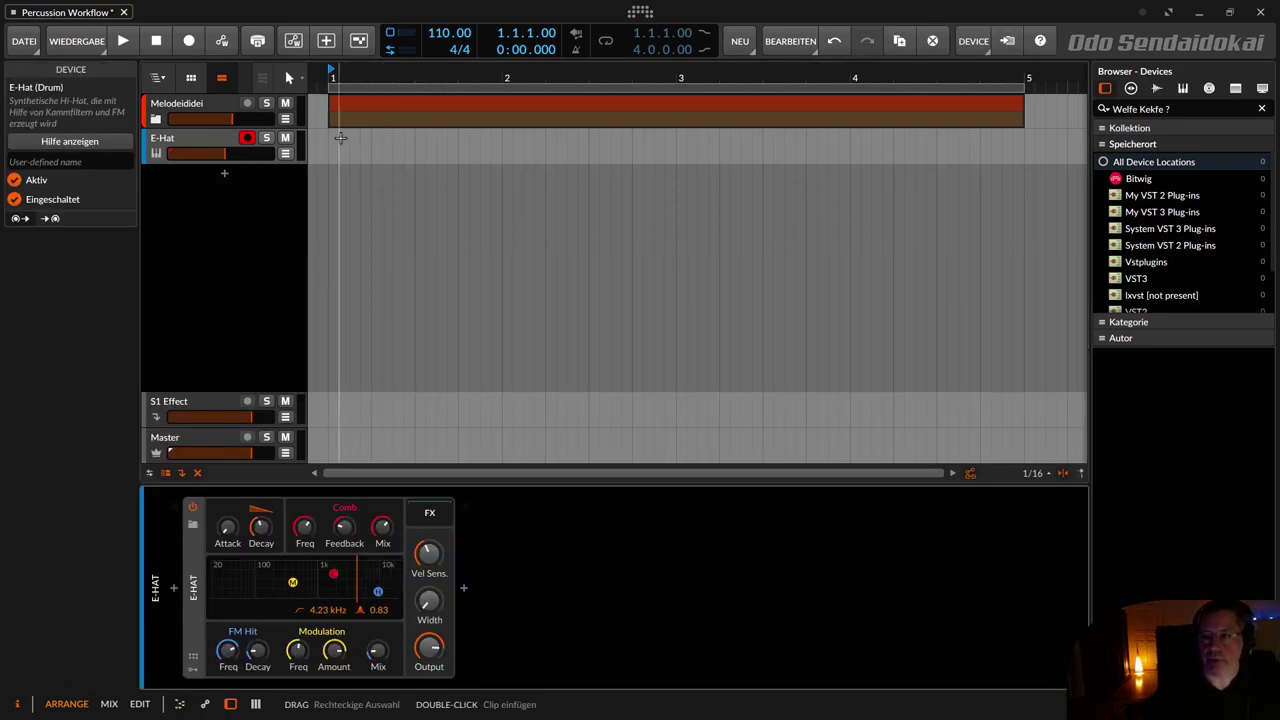
double_click(345, 142)
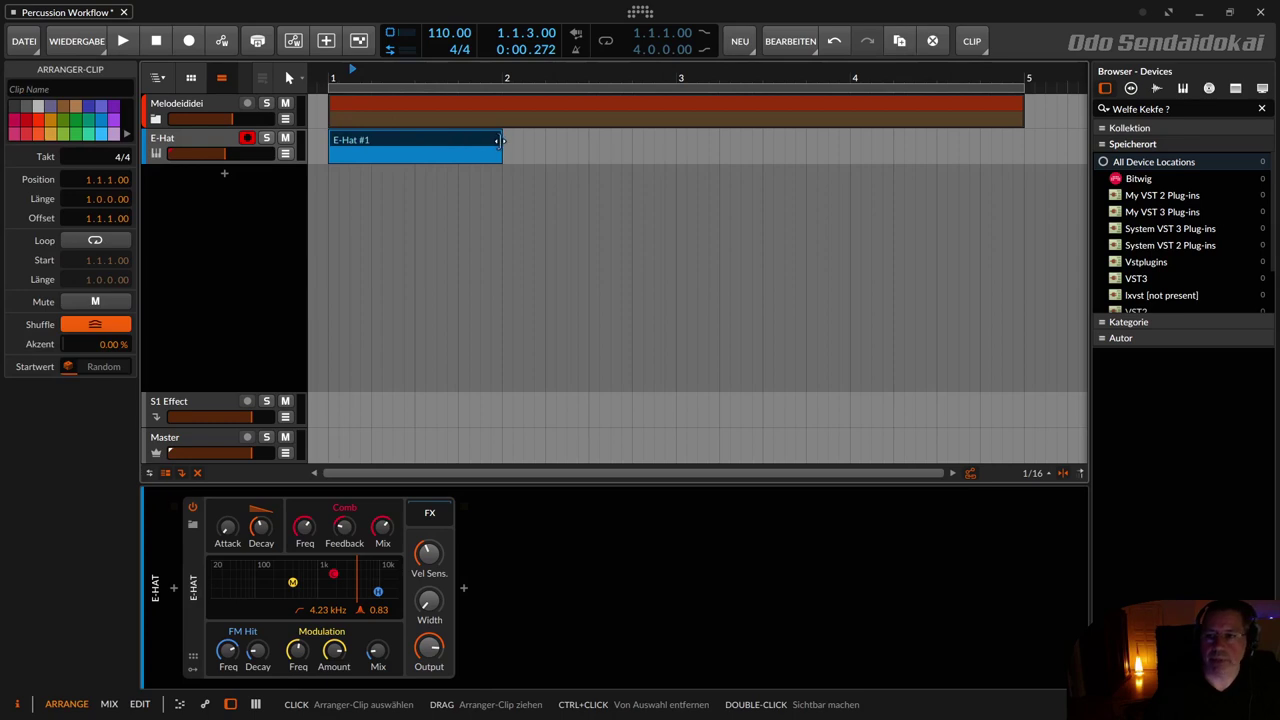
drag(500, 141, 370, 153)
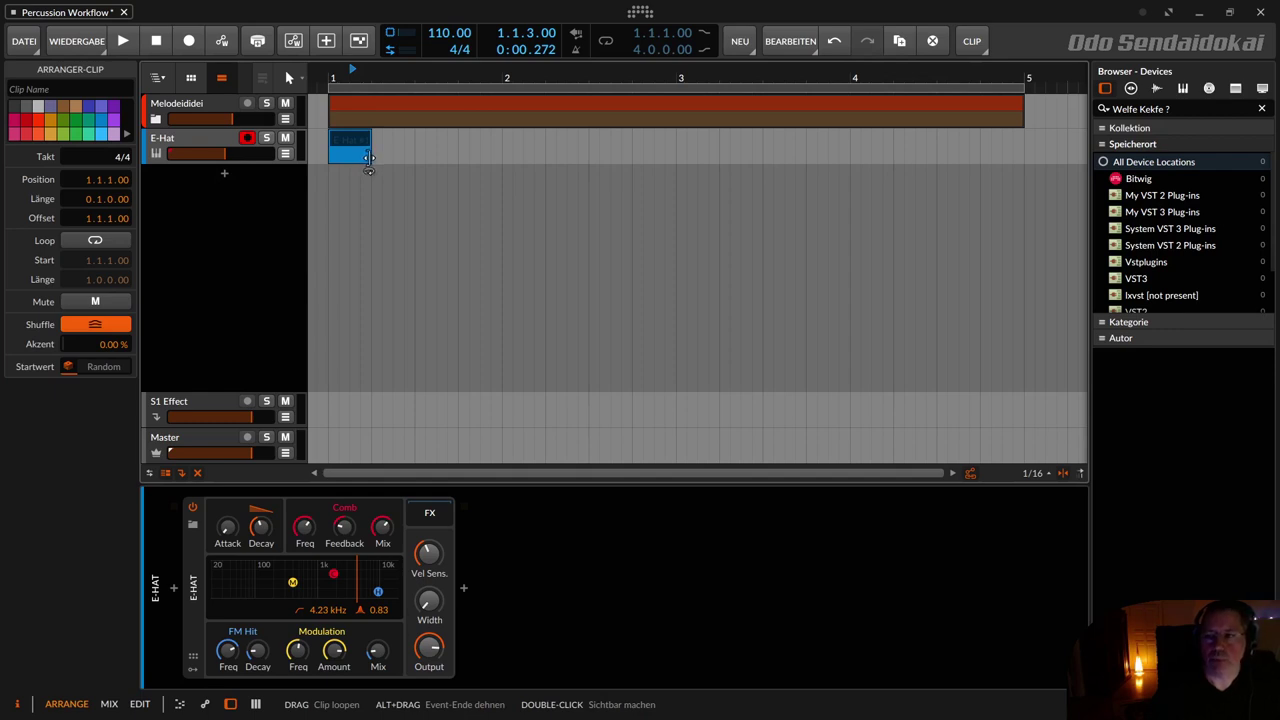
drag(369, 157, 1020, 156)
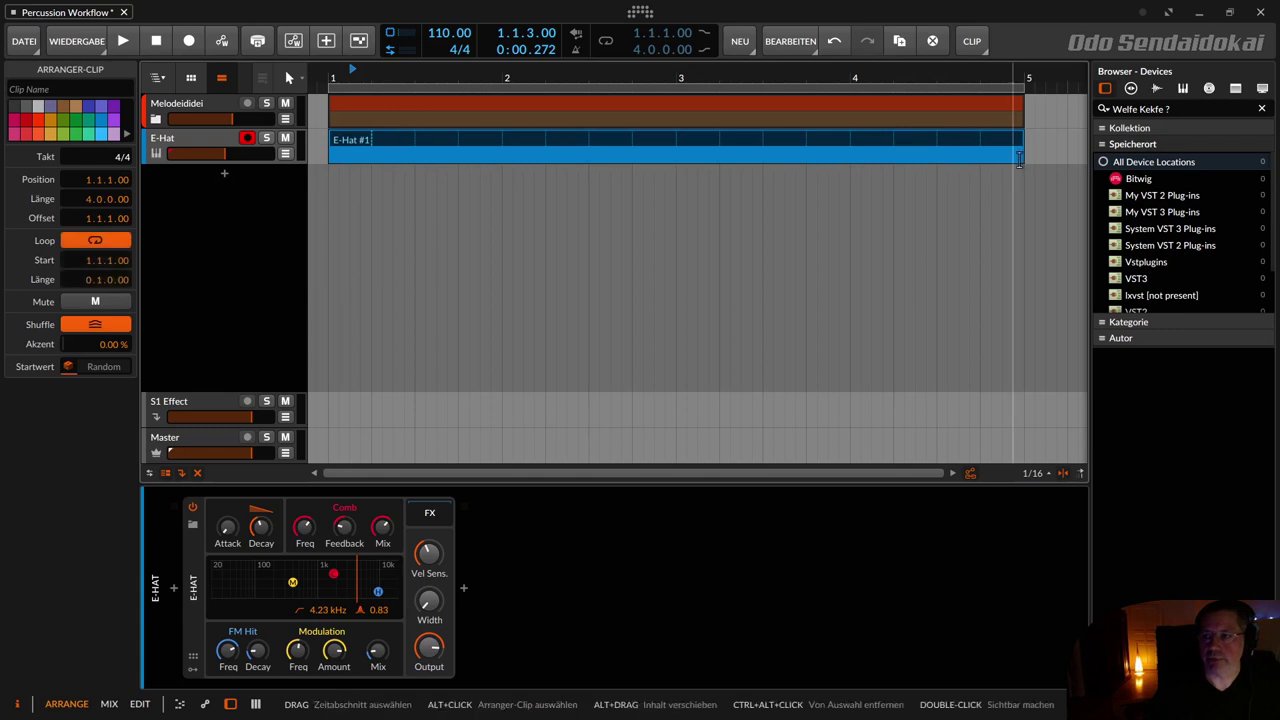
In the new clip's note editor with note expressions shown, add a C4 sixteenth note at 1.1.1 with 100% velocity.
double_click(340, 145)
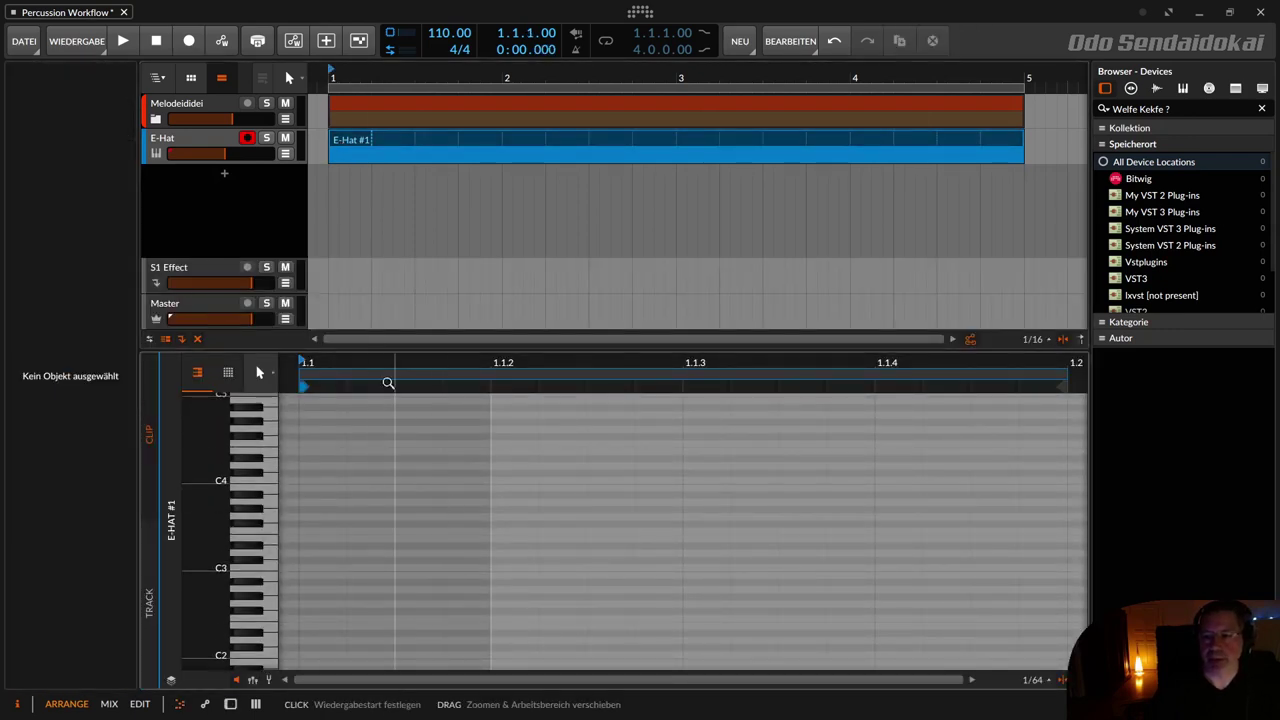
drag(367, 375, 367, 392)
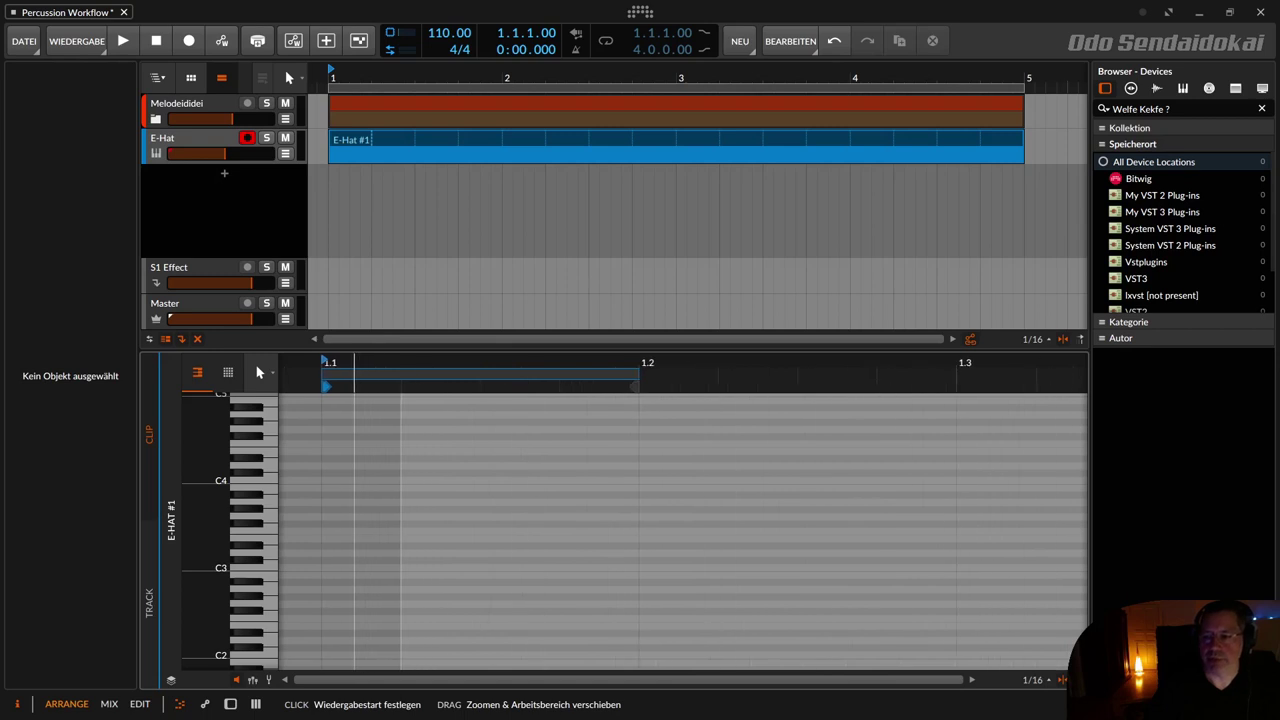
click(253, 681)
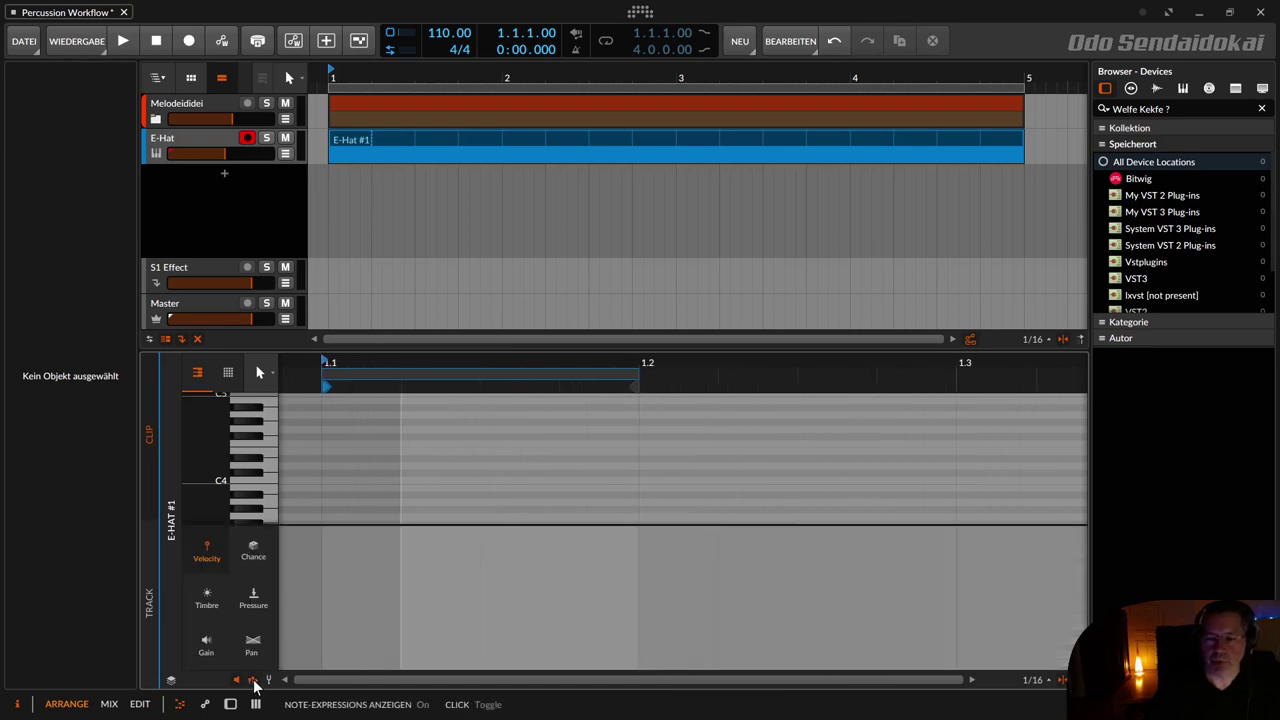
drag(349, 349, 349, 299)
scroll(320, 422, up, 3)
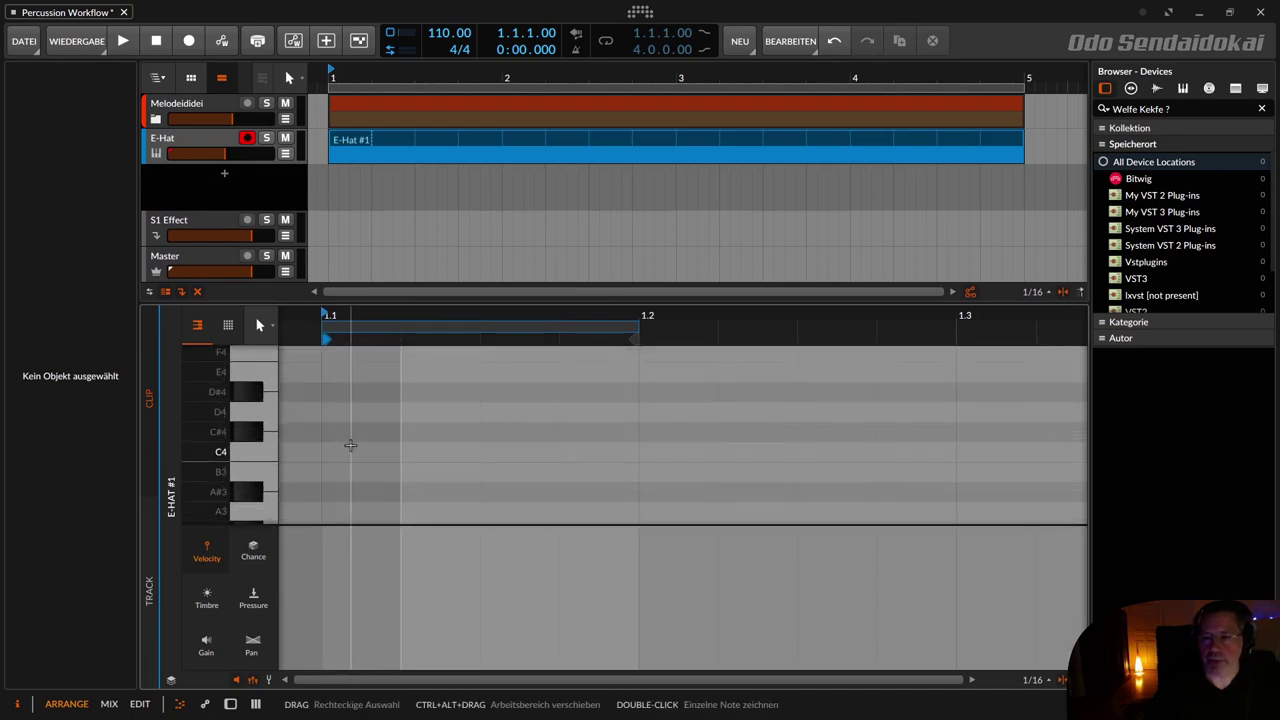
double_click(350, 448)
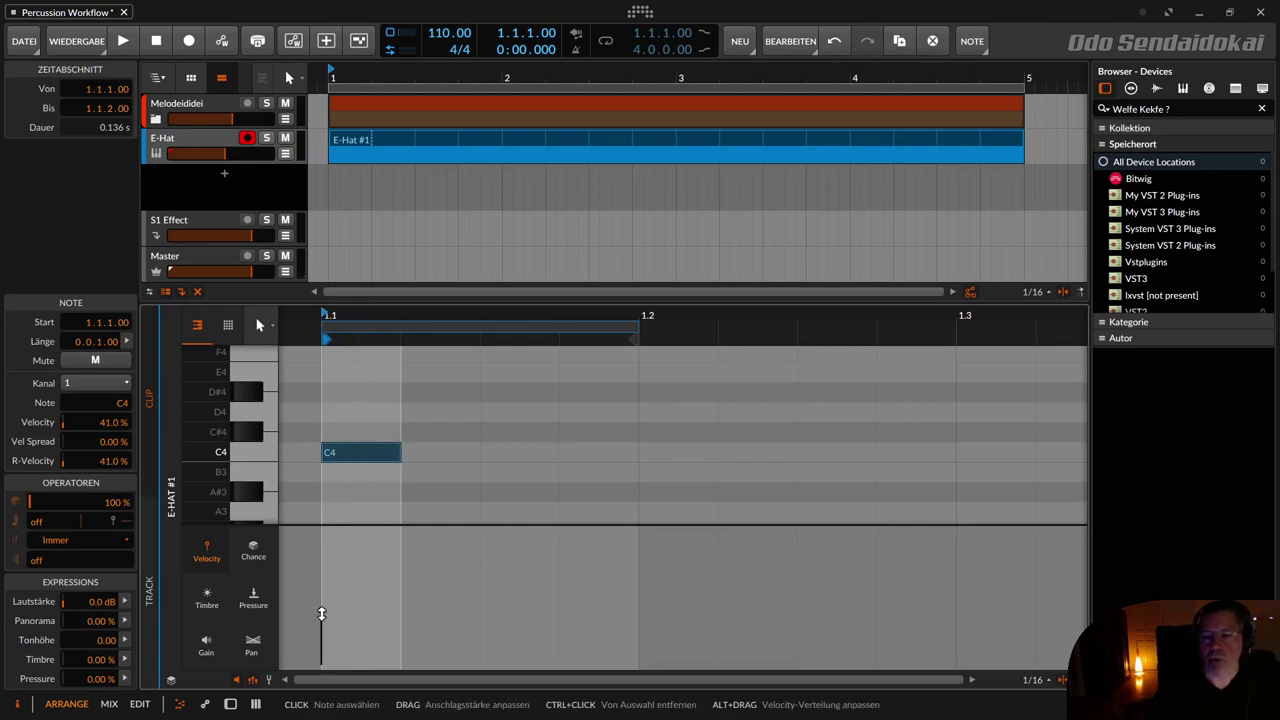
drag(321, 611, 322, 531)
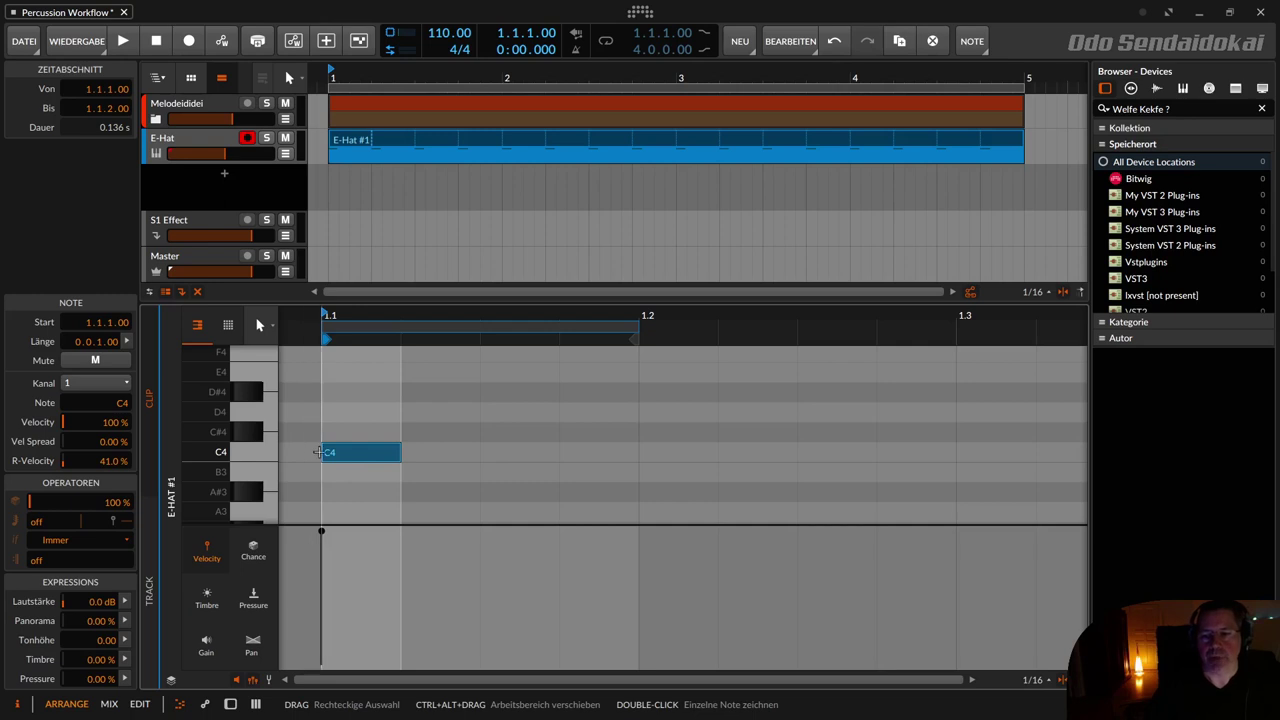
Add a B3 sixteenth note at 1.1.2 and lower its velocity to about 69%.
scroll(385, 436, down, 1)
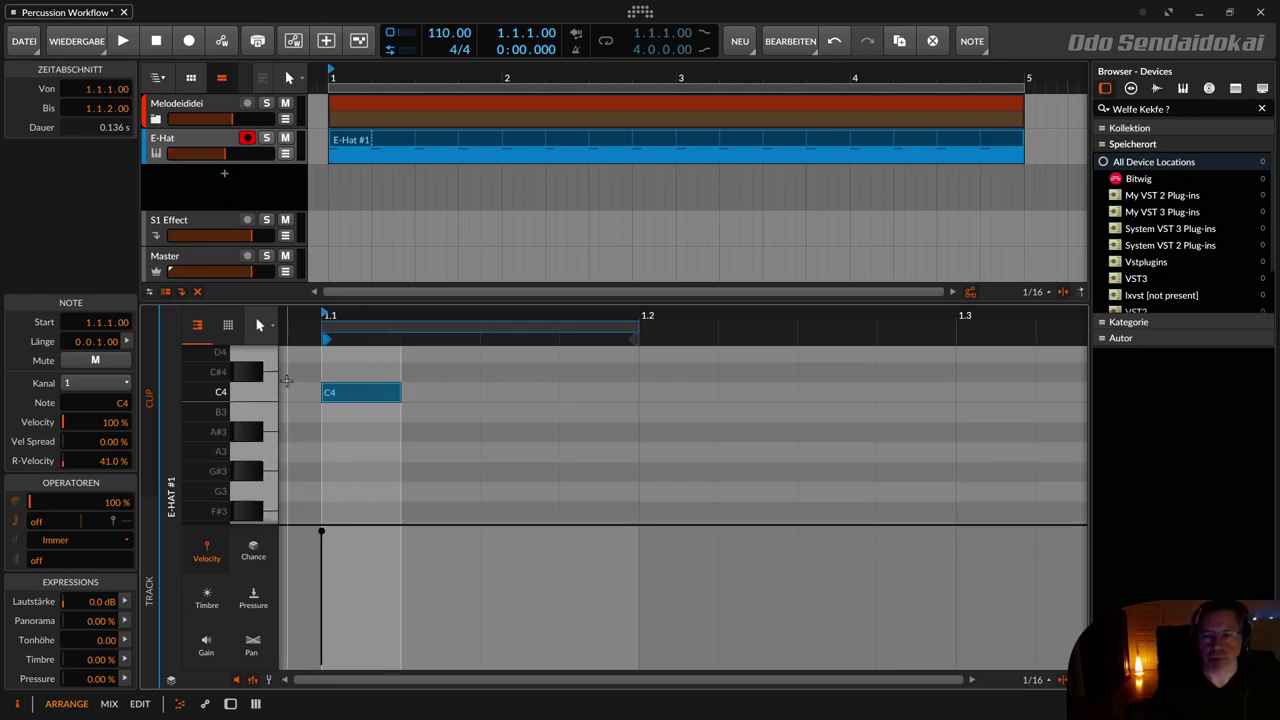
double_click(434, 411)
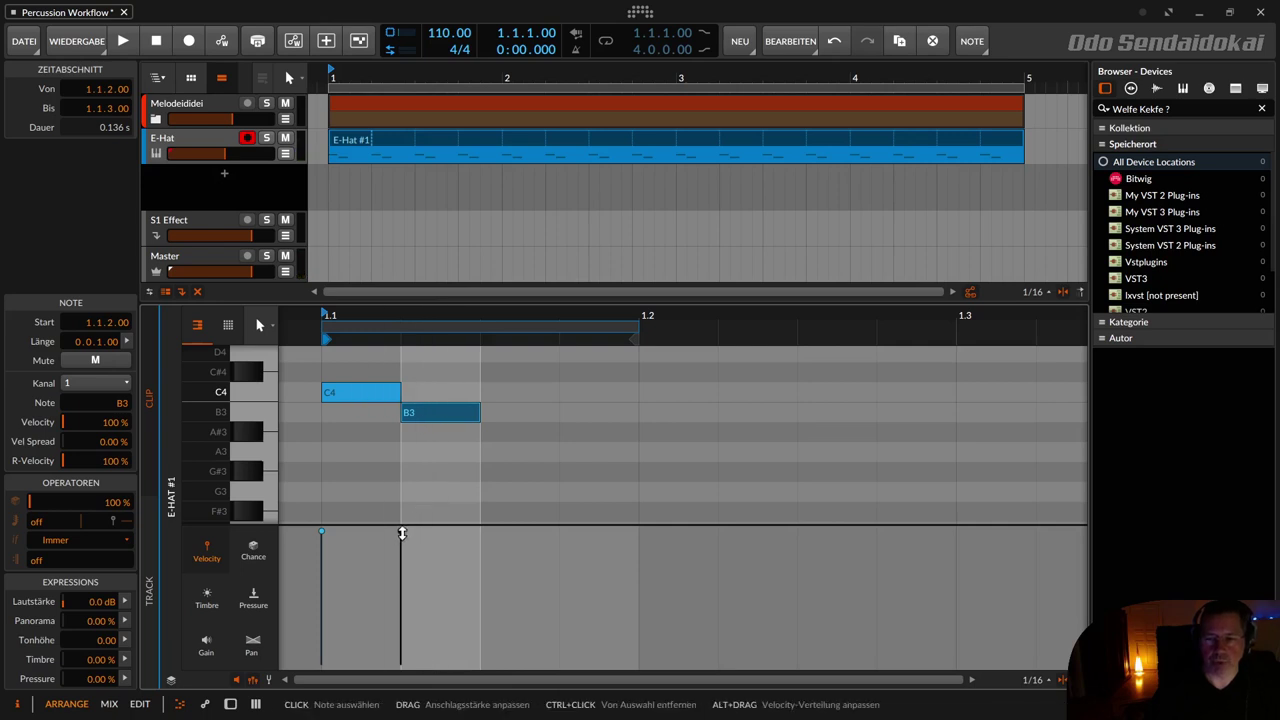
drag(401, 532, 402, 574)
Add an A#3 note at 1.1.3 with about 36% velocity and copy it to 1.1.4.
double_click(526, 432)
drag(480, 580, 483, 612)
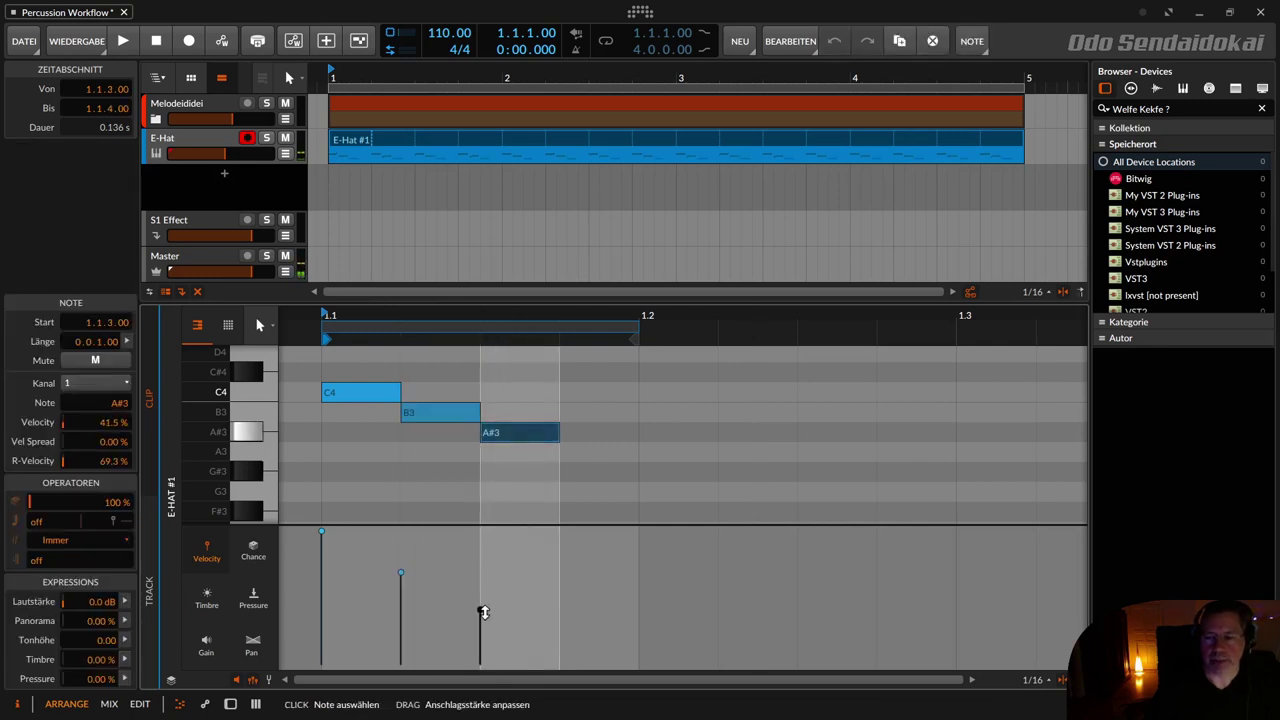
drag(534, 430, 621, 439)
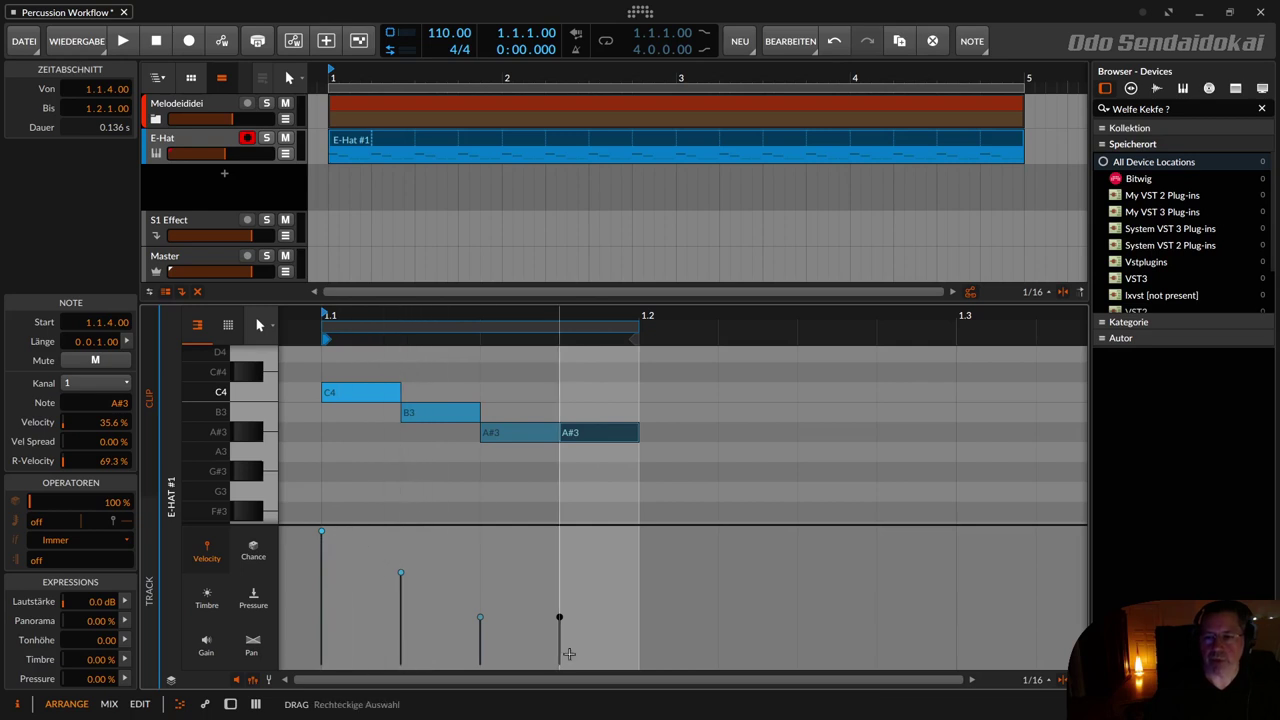
Play the arrangement to listen to the one-beat hat pattern with the melody, and stop playback.
click(122, 42)
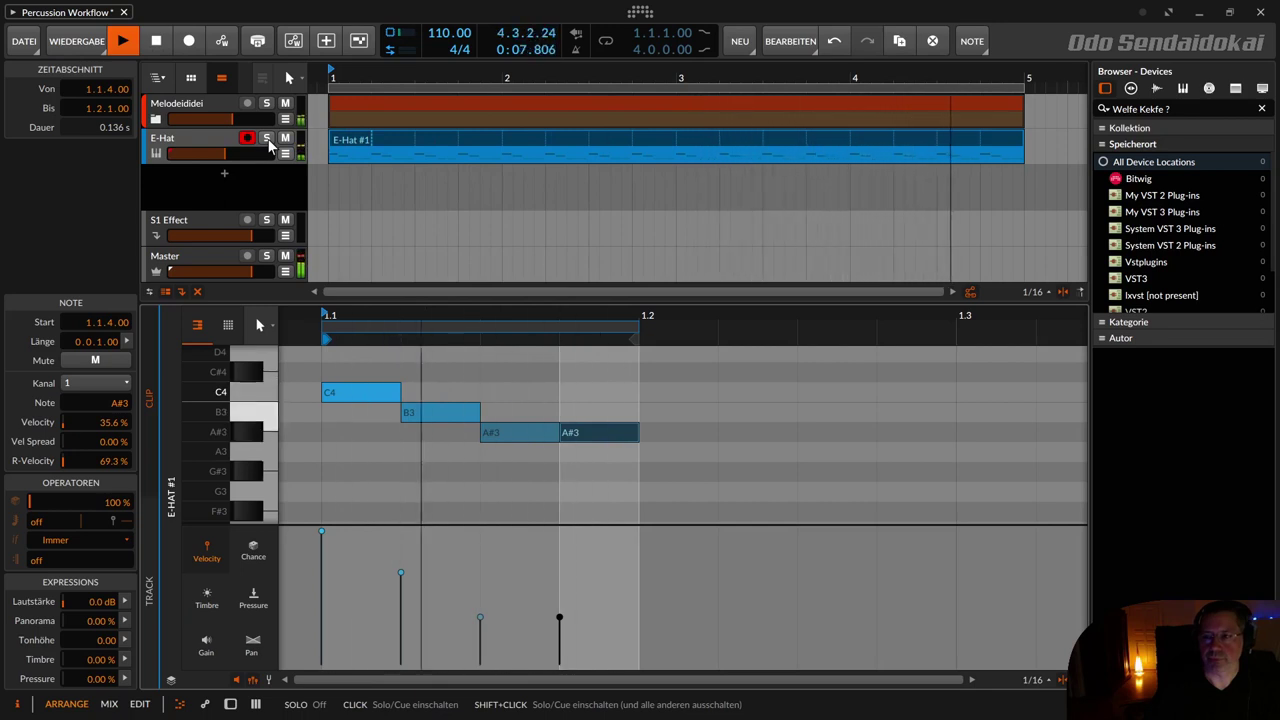
key(space)
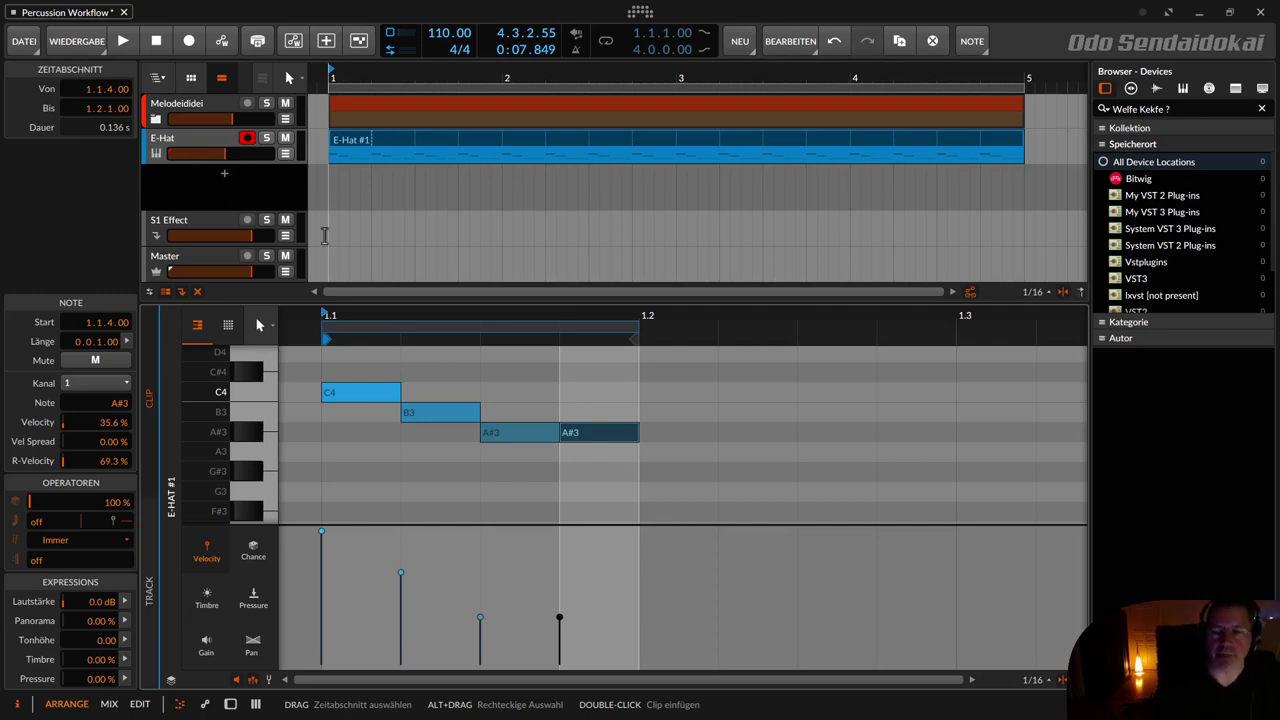
Double the content of the E-Hat clip so its loop length is two beats.
click(343, 136)
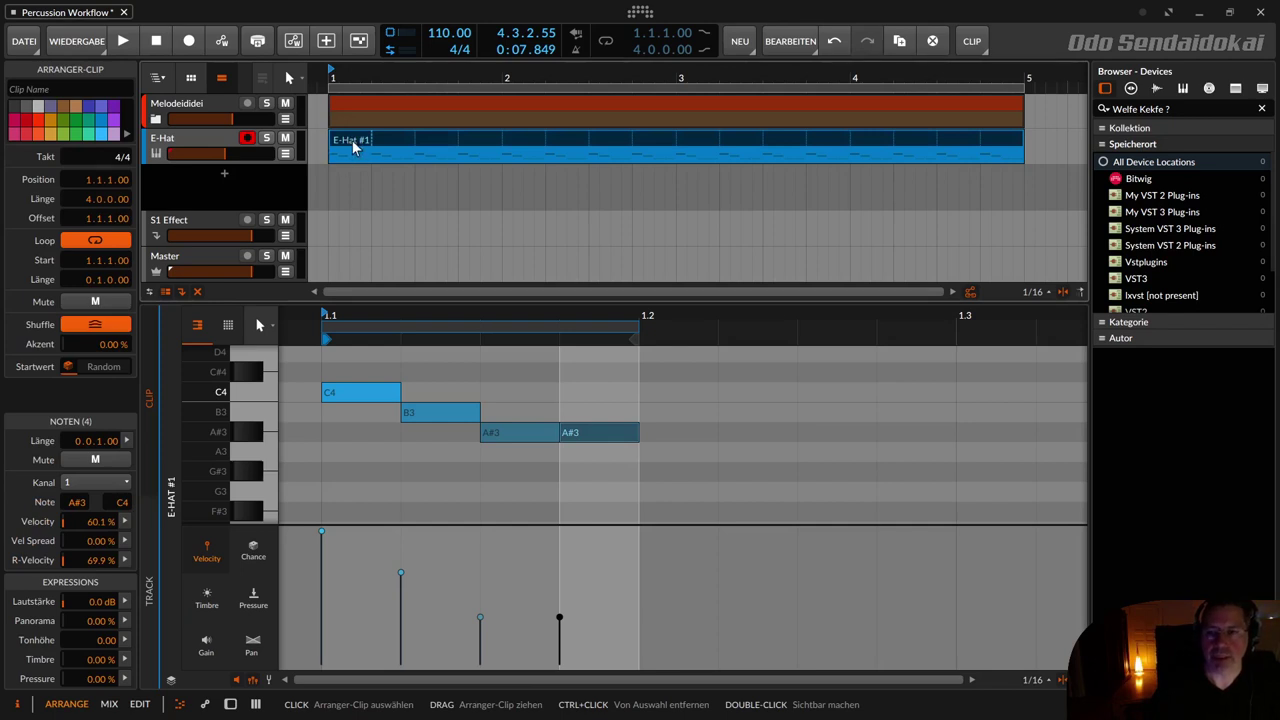
right_click(353, 146)
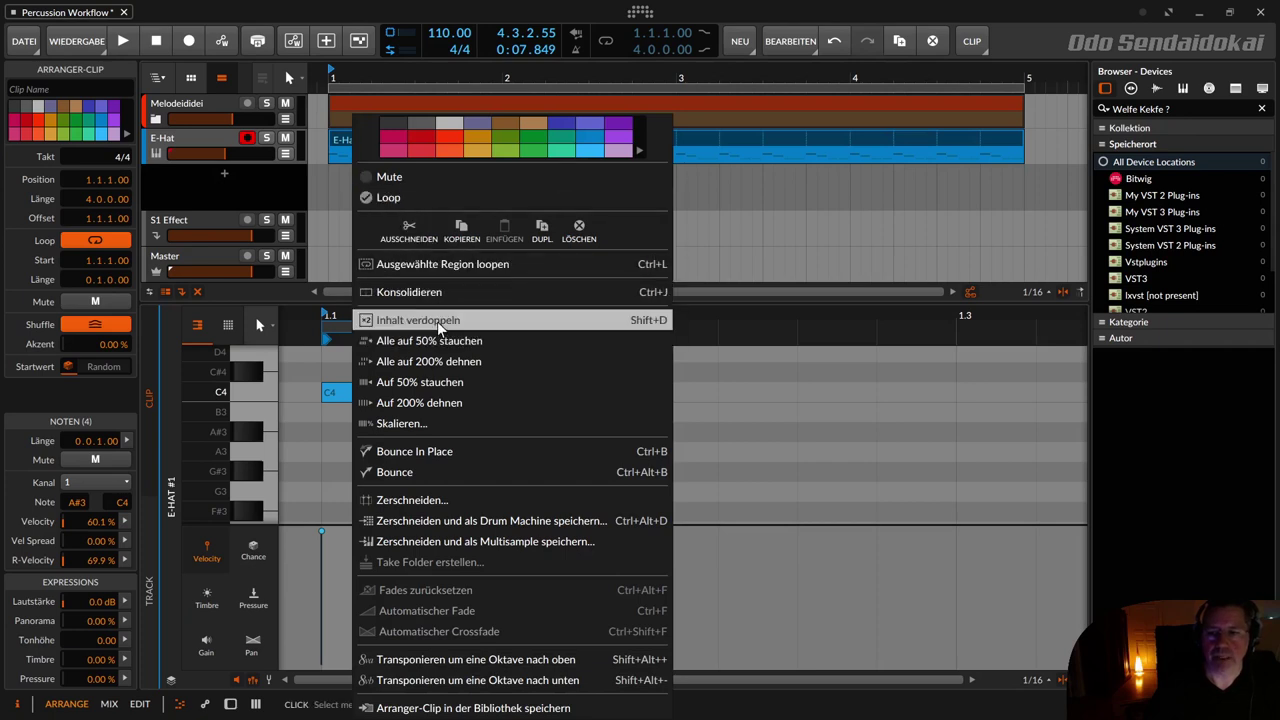
click(646, 321)
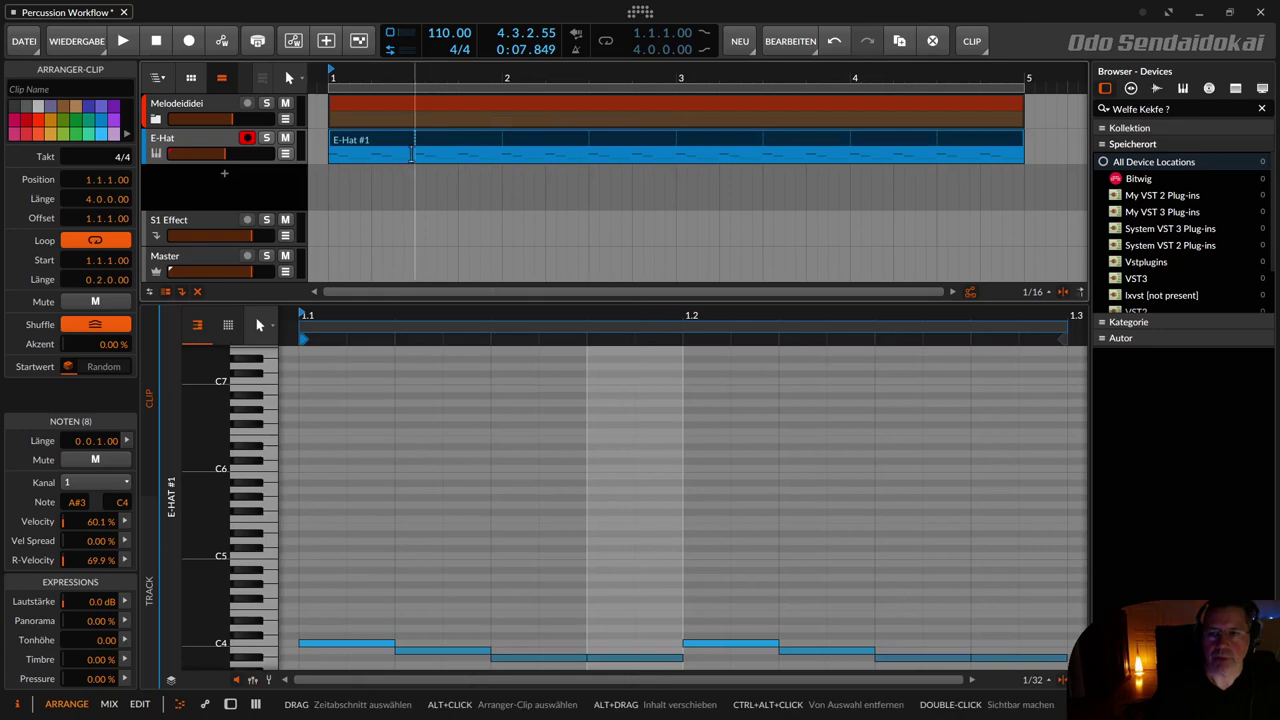
Undo the doubling of the E-Hat clip's content and redo it.
click(834, 40)
click(354, 140)
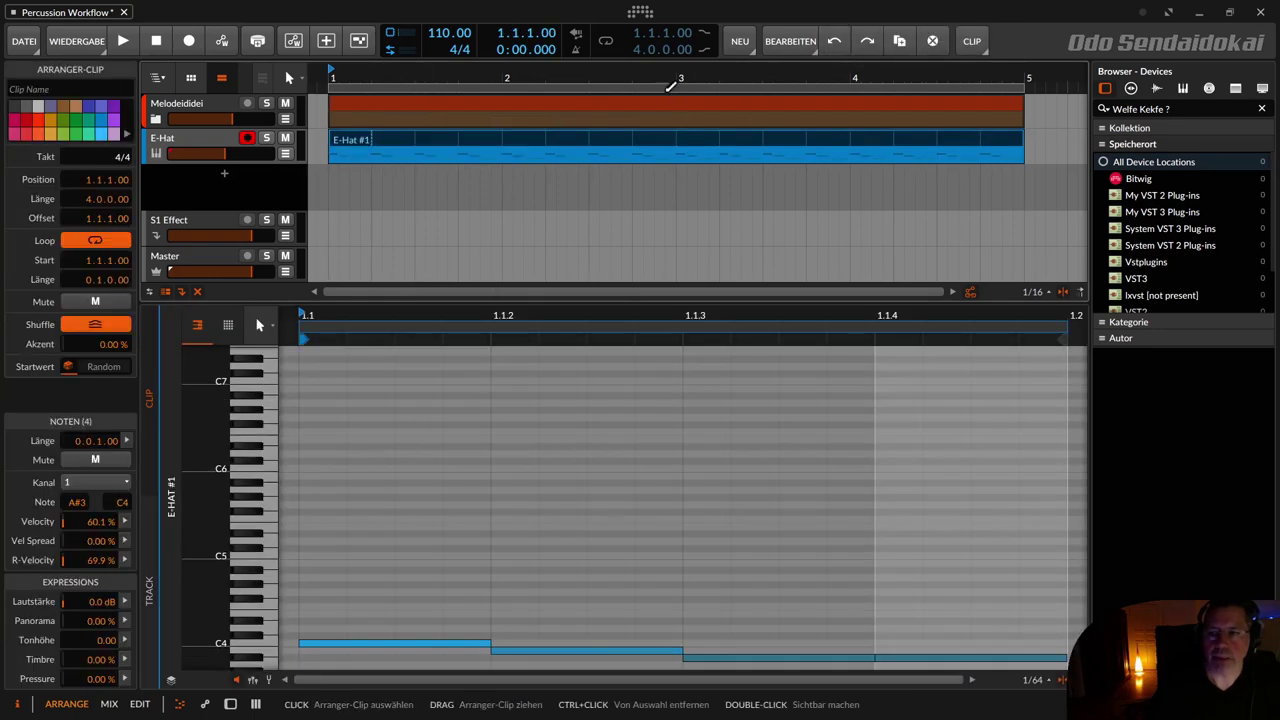
click(867, 40)
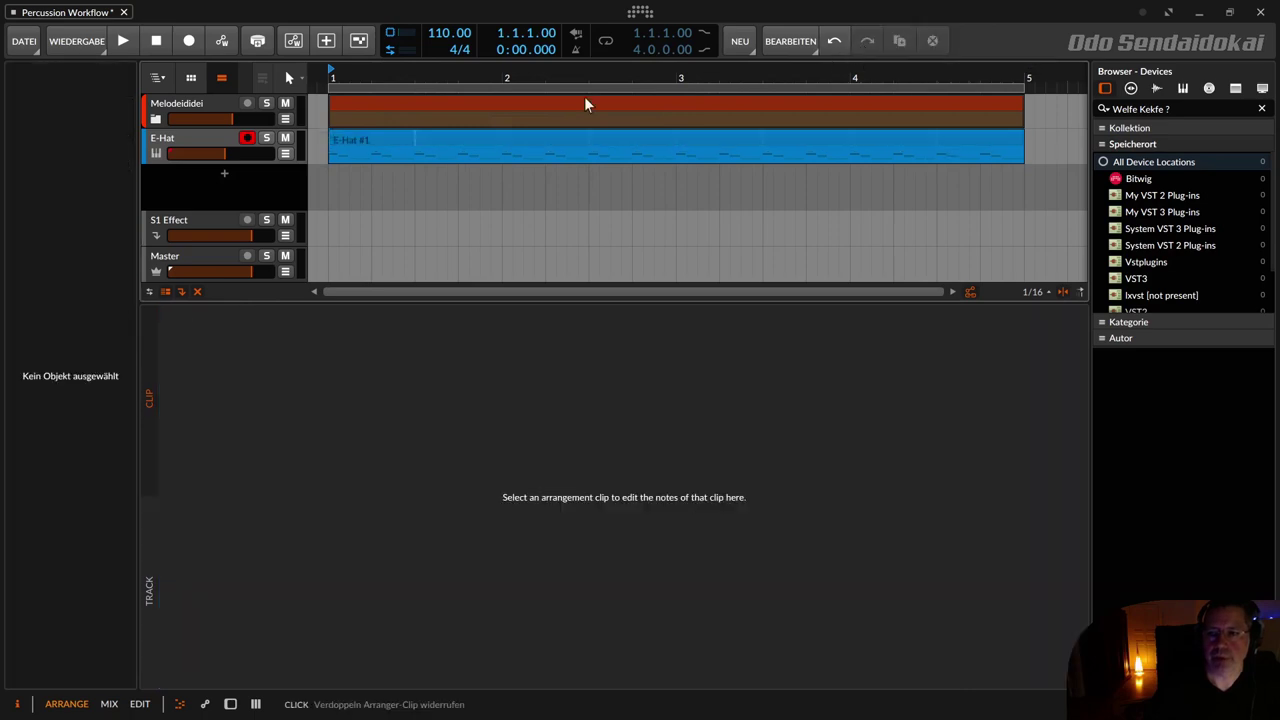
In the doubled clip, delete the C4 note at 1.2.1 and put a copy of the adjacent B3 note there.
click(386, 141)
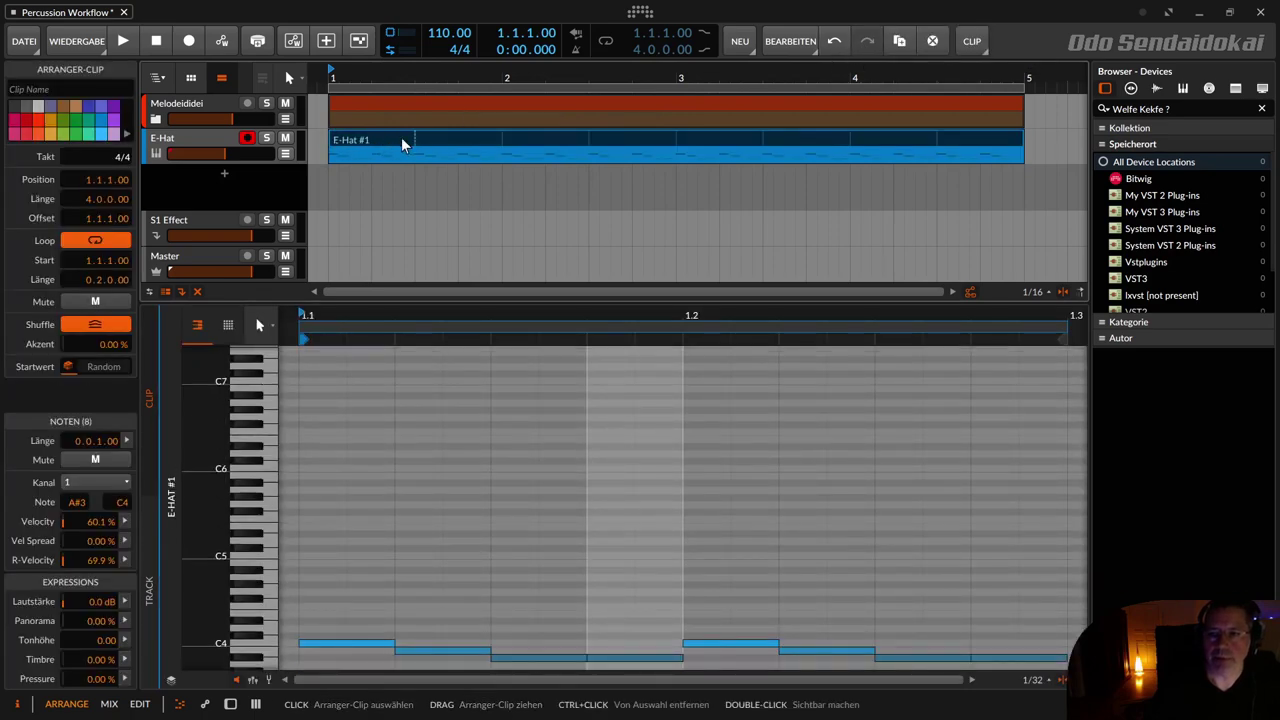
double_click(402, 145)
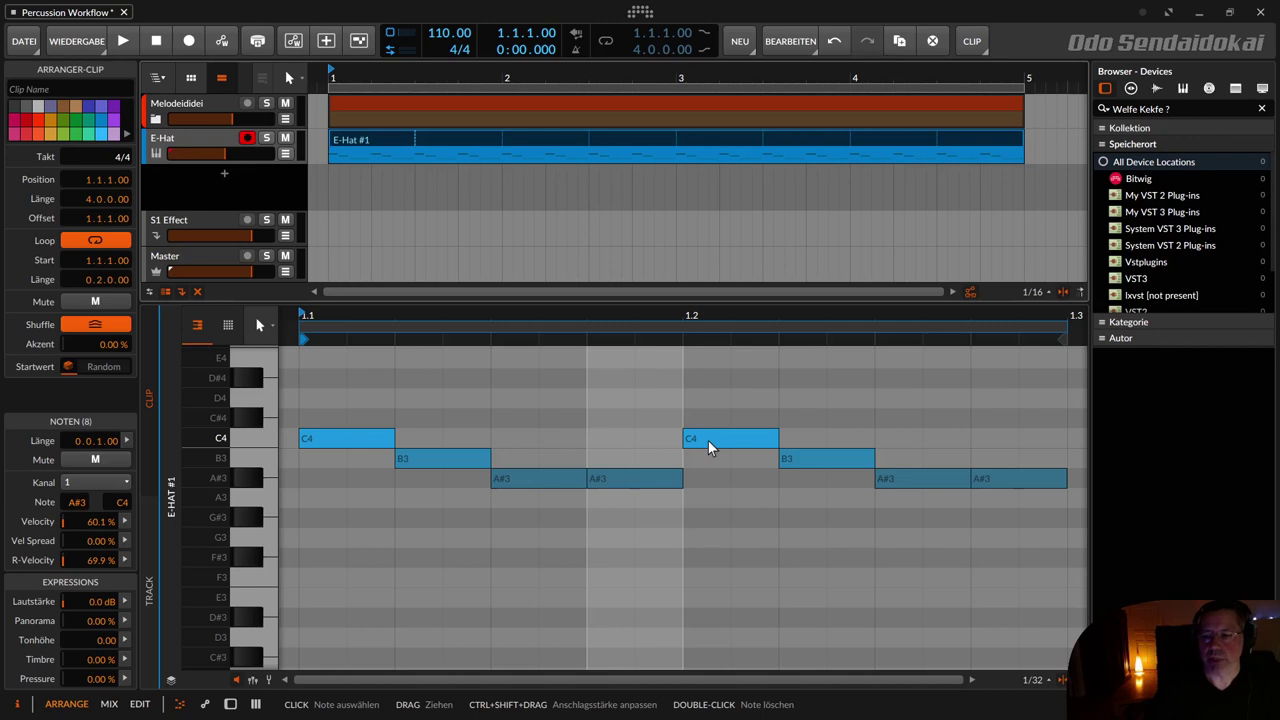
click(252, 680)
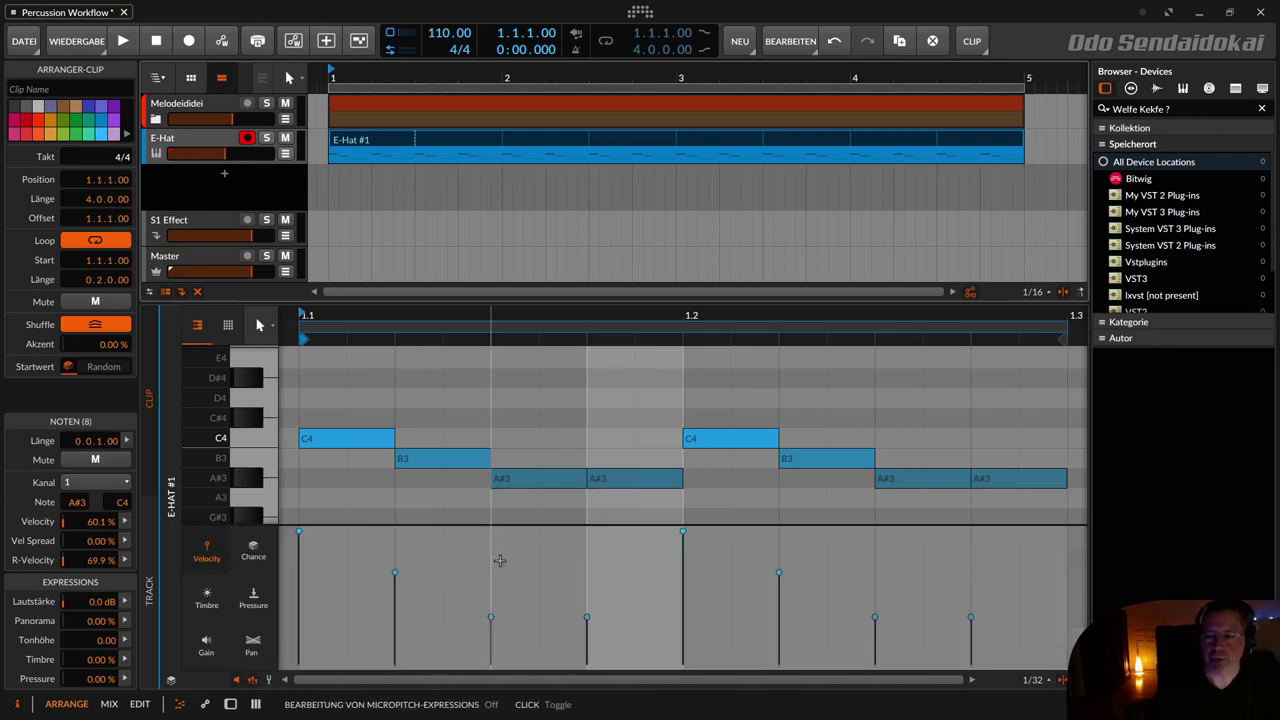
double_click(725, 440)
click(823, 462)
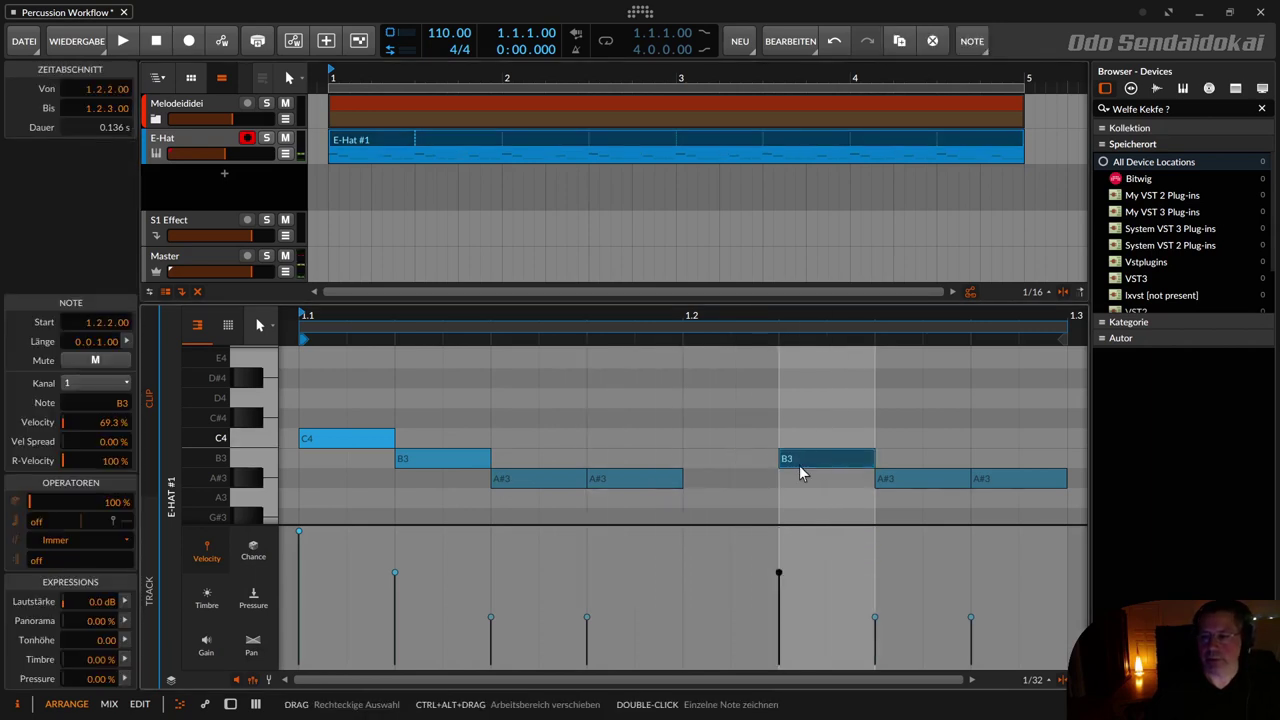
drag(801, 462, 697, 459)
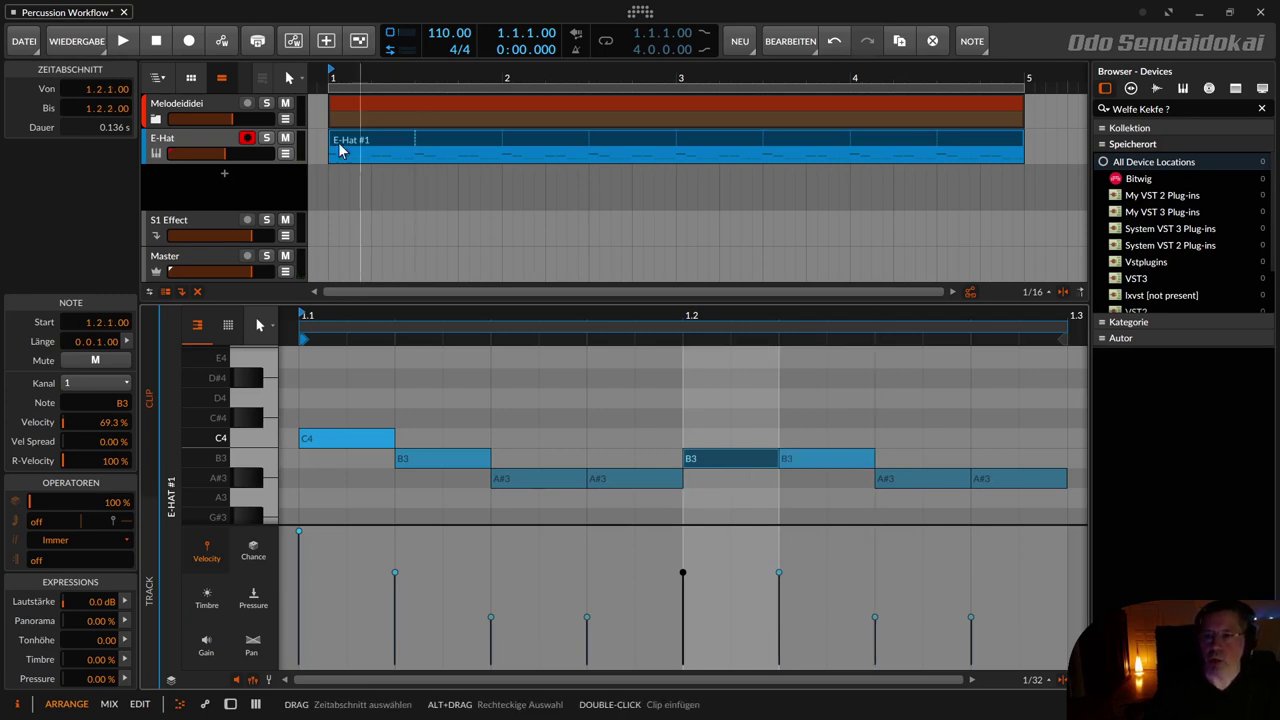
Play the arrangement, briefly soloing the E-Hat track to check the two-beat pattern, and stop playback.
click(126, 42)
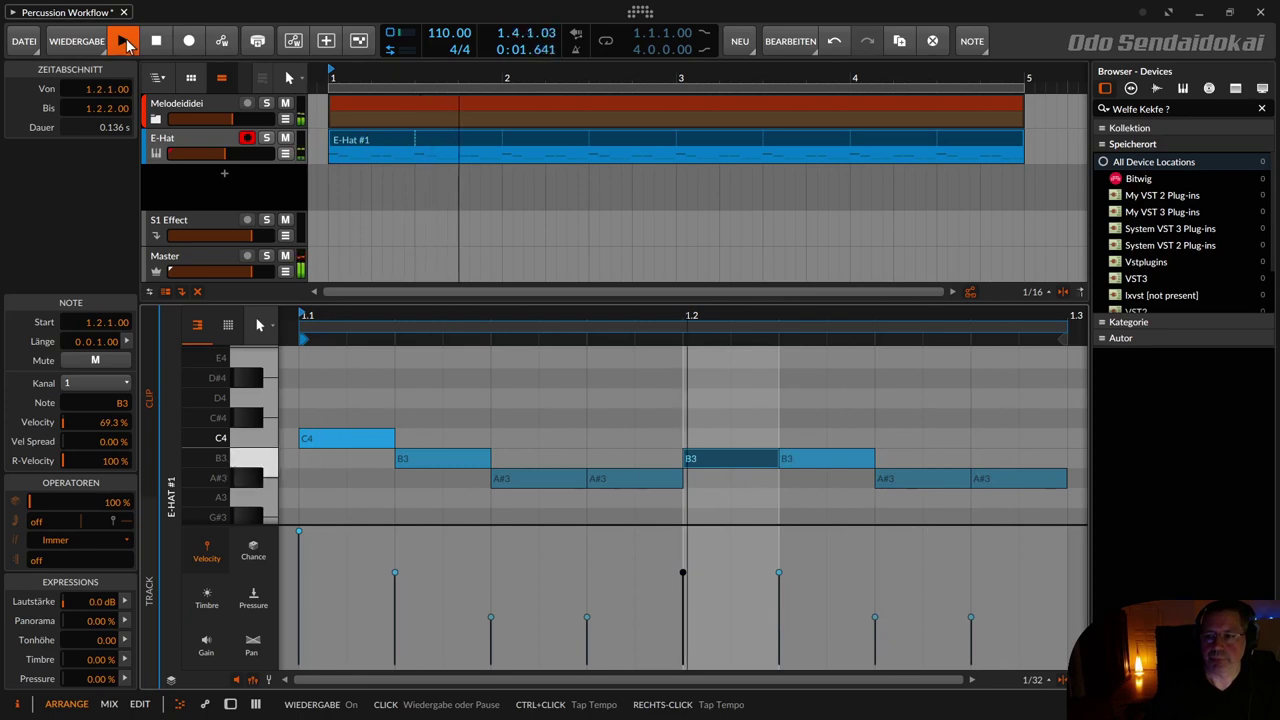
click(266, 138)
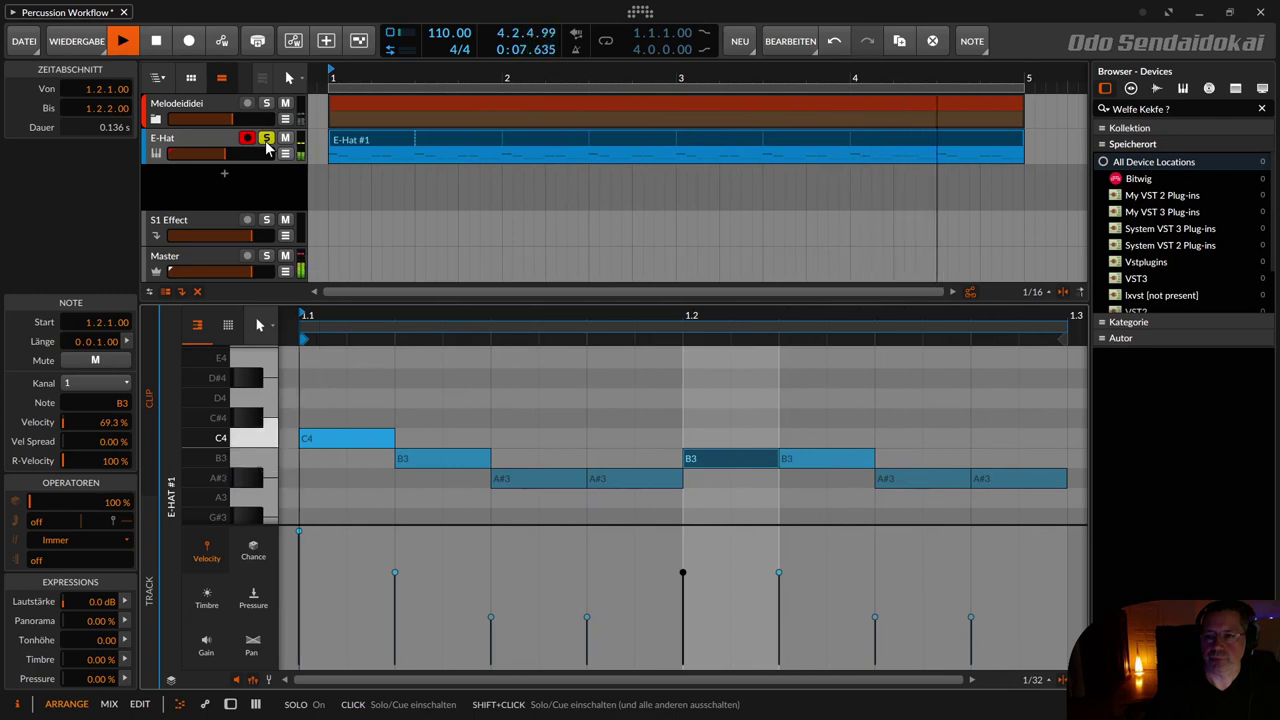
click(266, 139)
key(space)
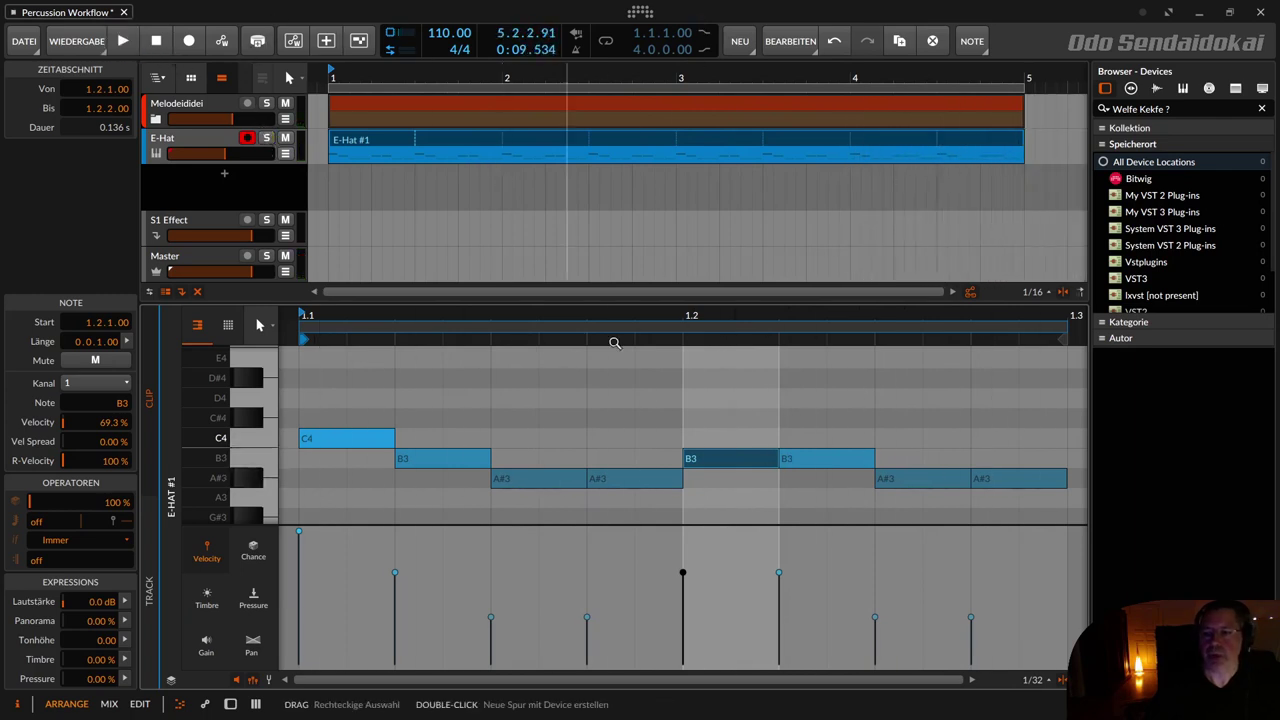
Double the E-Hat clip's content again to a one-bar loop.
click(386, 139)
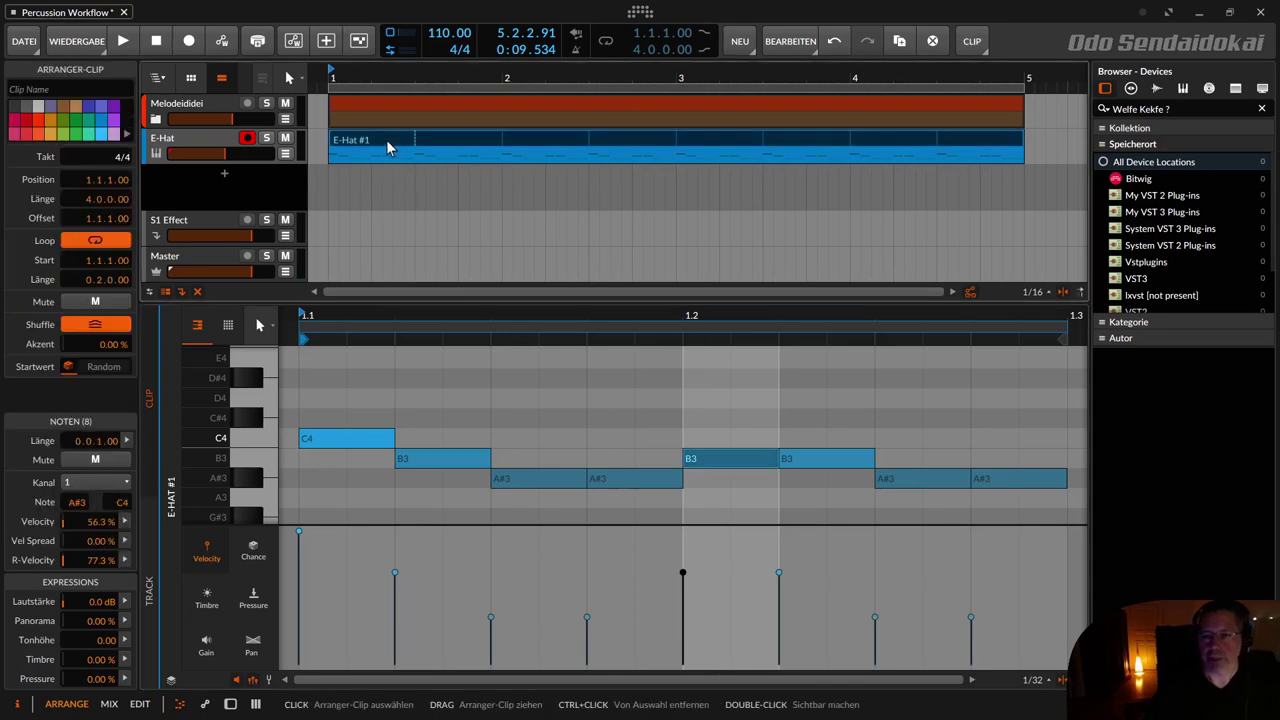
right_click(386, 139)
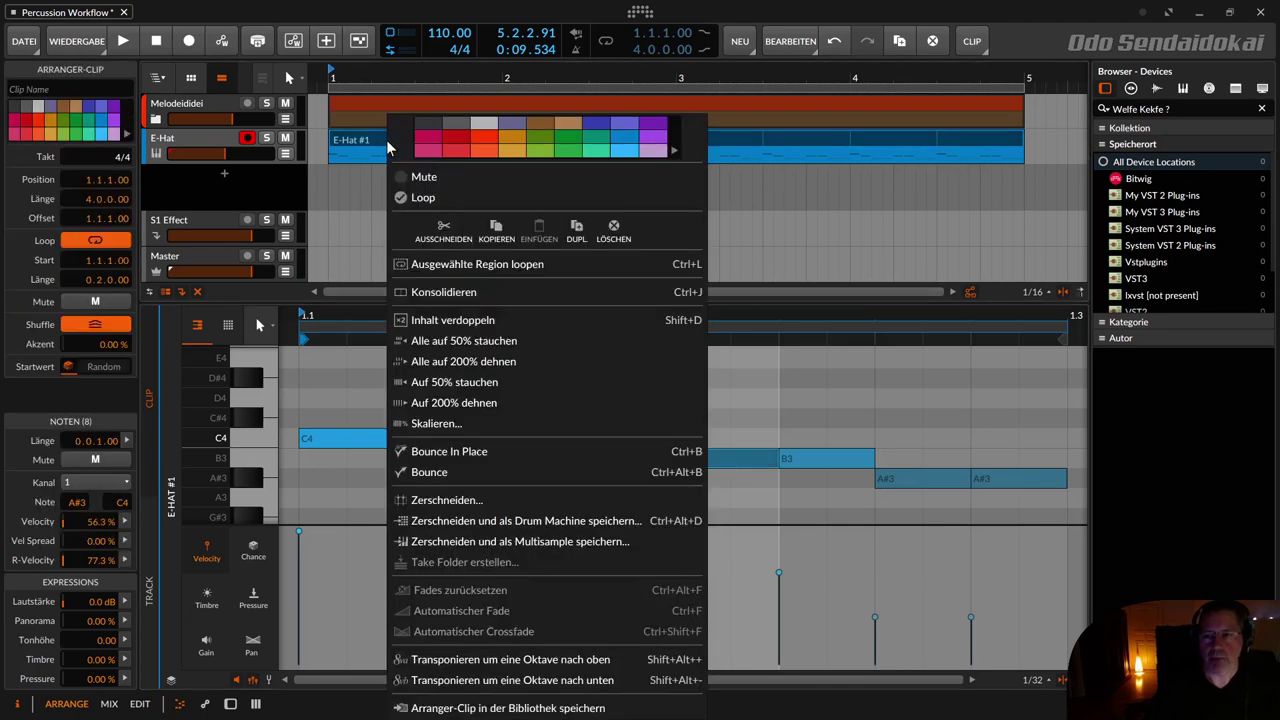
click(491, 328)
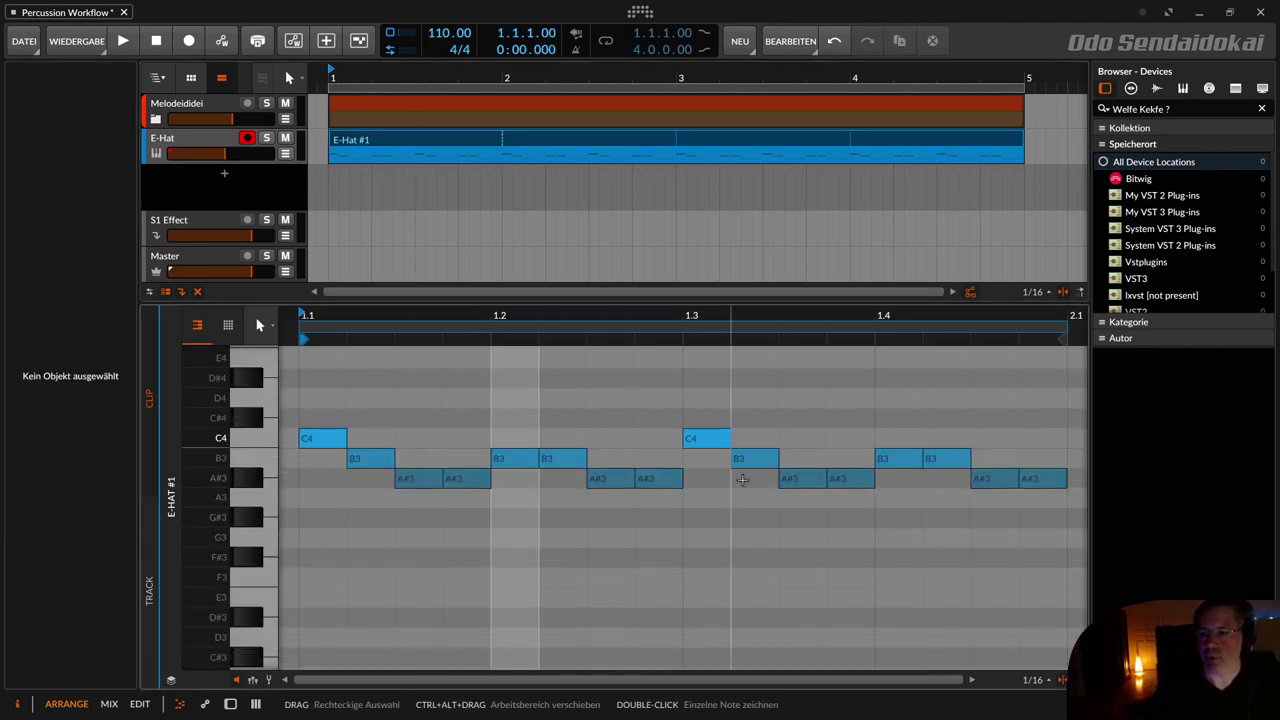
Delete the second C4 note, at 1.3.1, in the one-bar pattern.
click(713, 443)
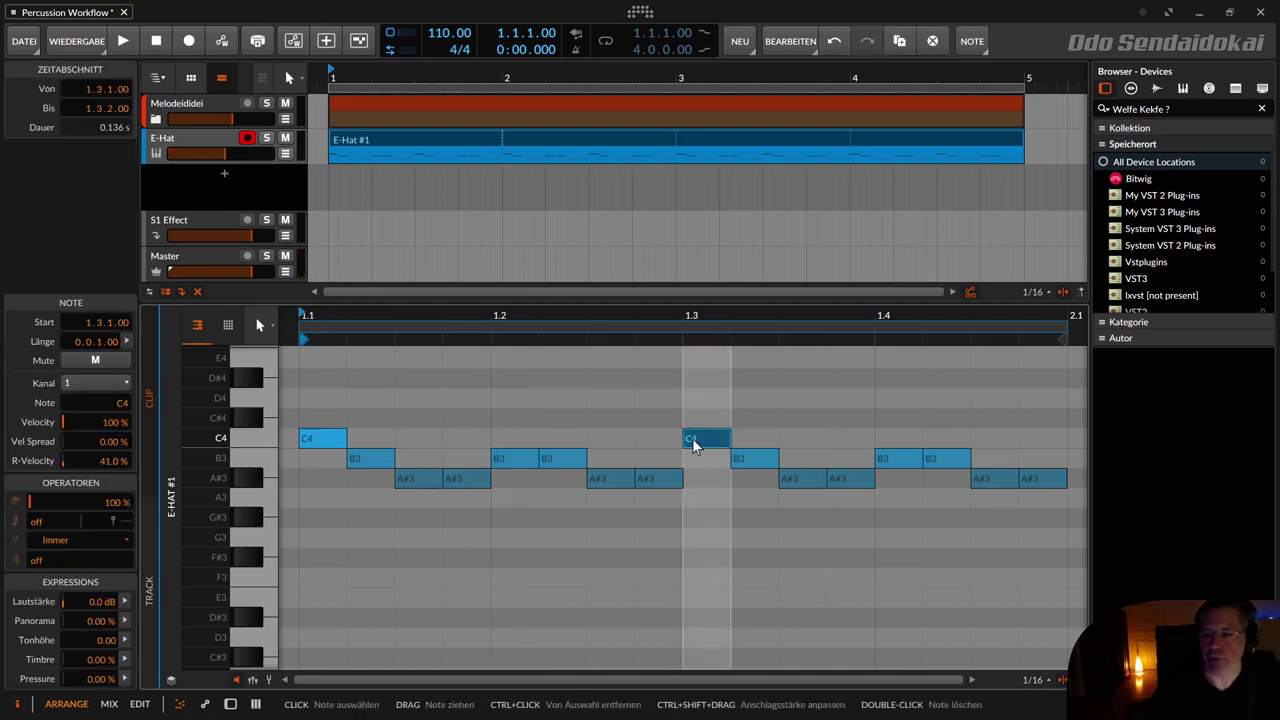
double_click(695, 443)
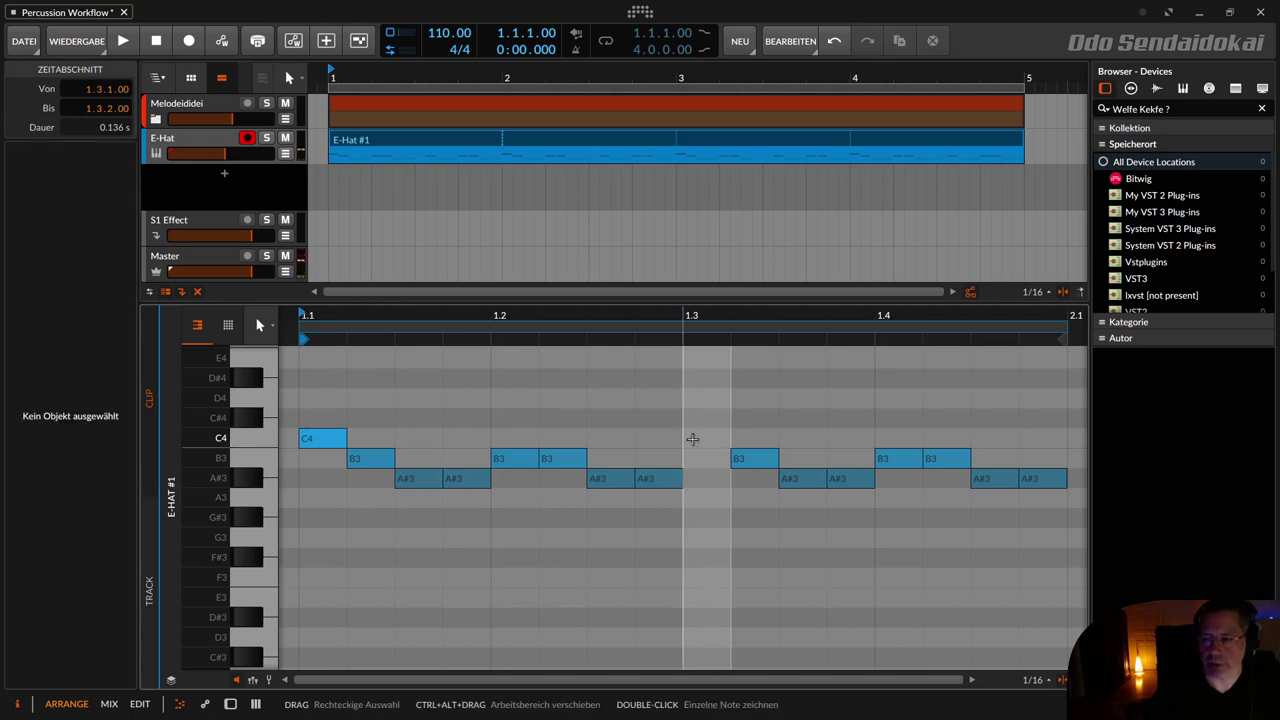
Fill the gap at 1.3.1 with a duplicate of the preceding A#3 note and play the E-Hat track soloed to check it.
click(652, 480)
key(ctrl+d)
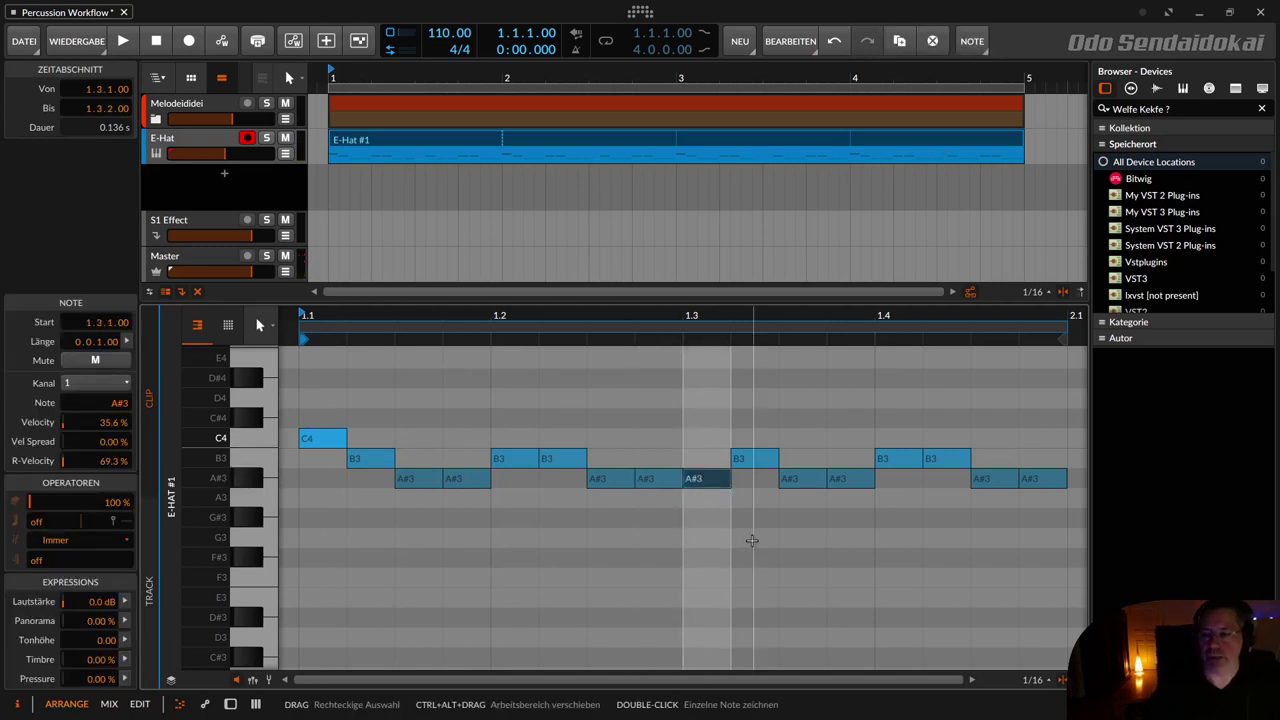
click(260, 137)
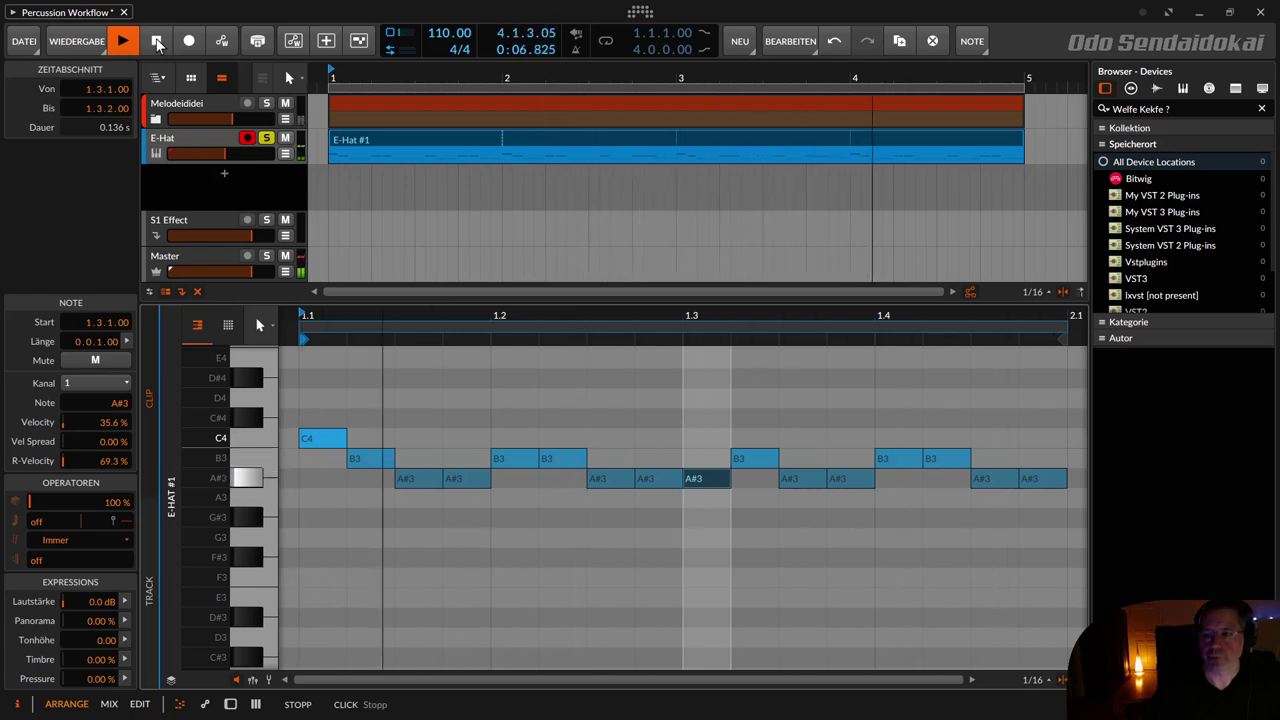
click(157, 42)
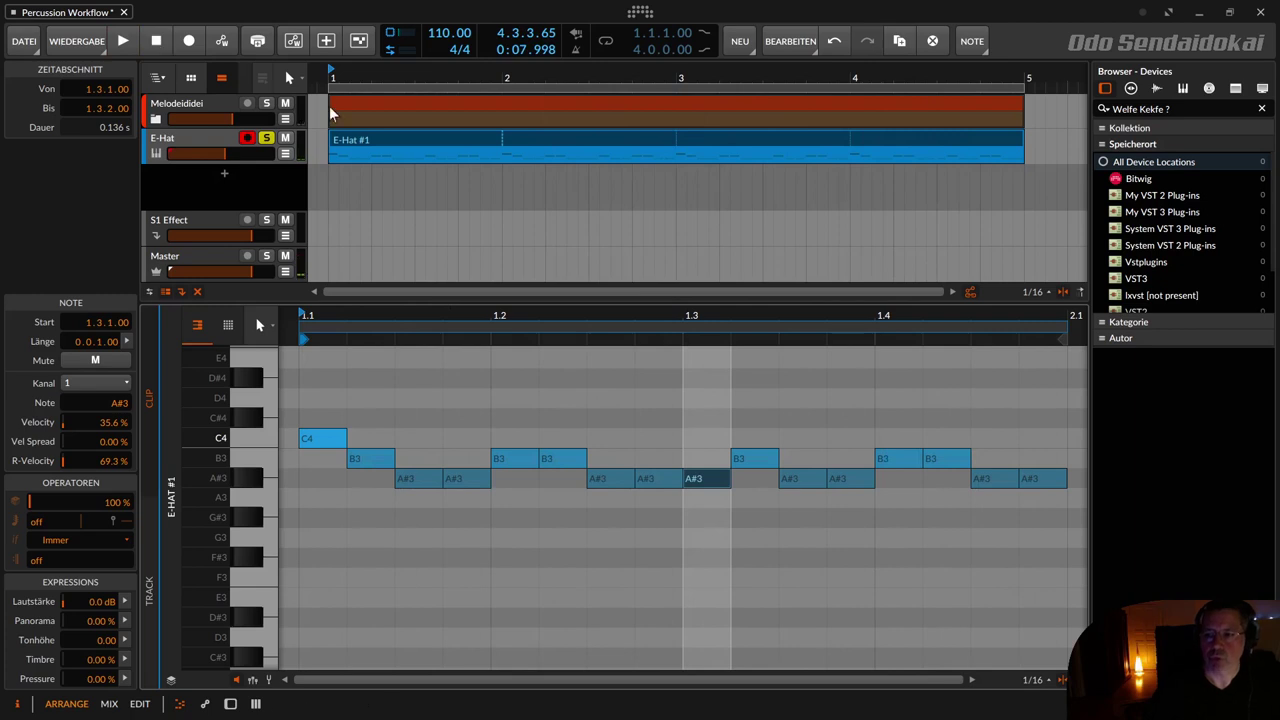
Double the E-Hat clip's content to a two-bar loop and fit the whole clip in the note editor.
click(377, 139)
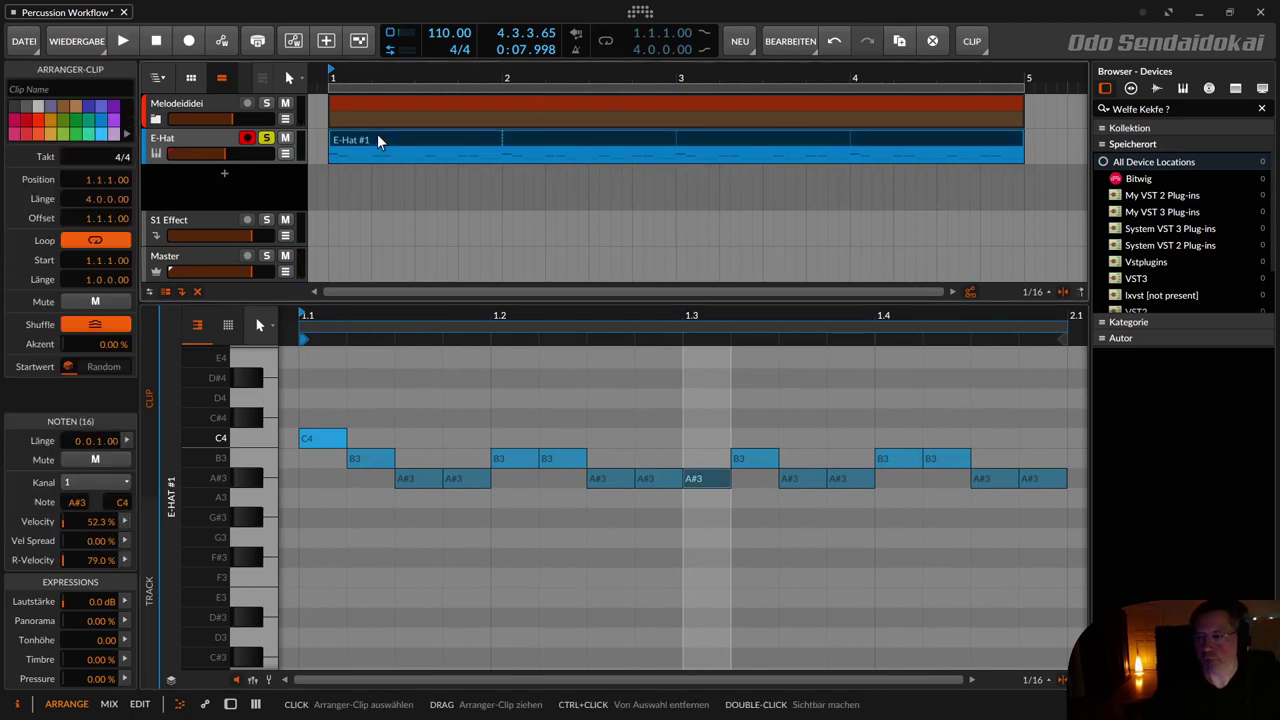
right_click(462, 140)
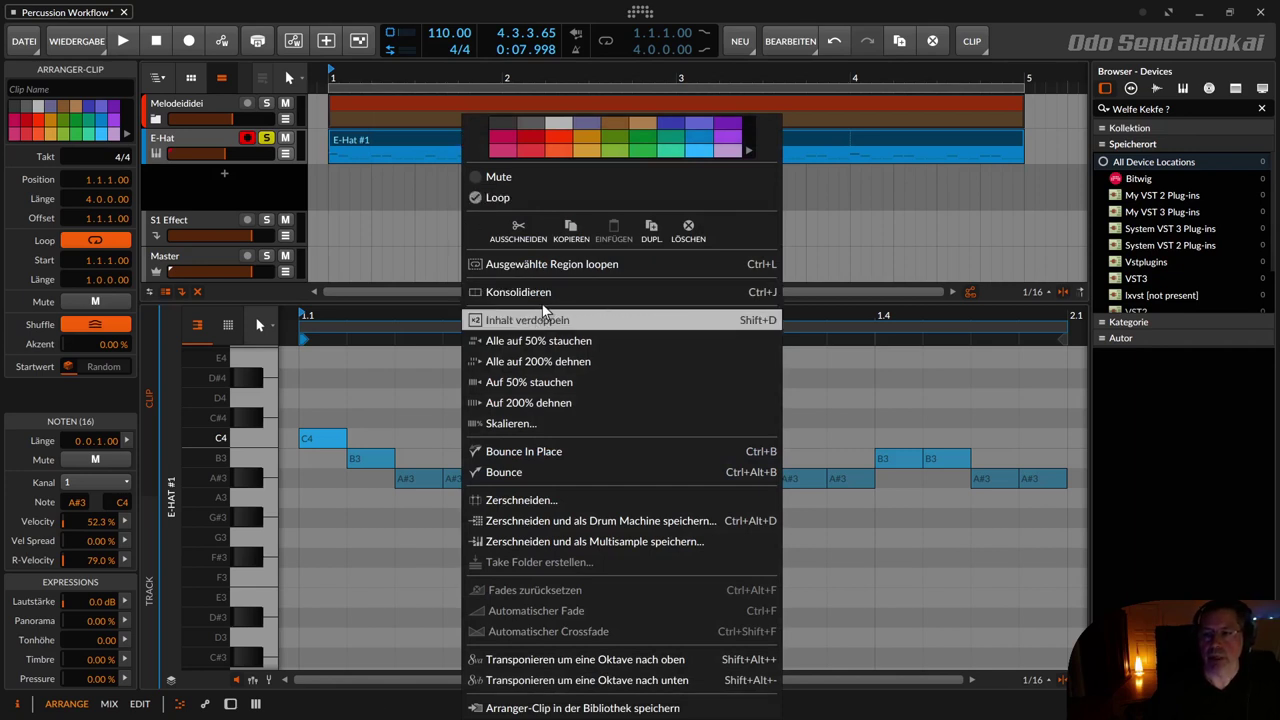
click(758, 321)
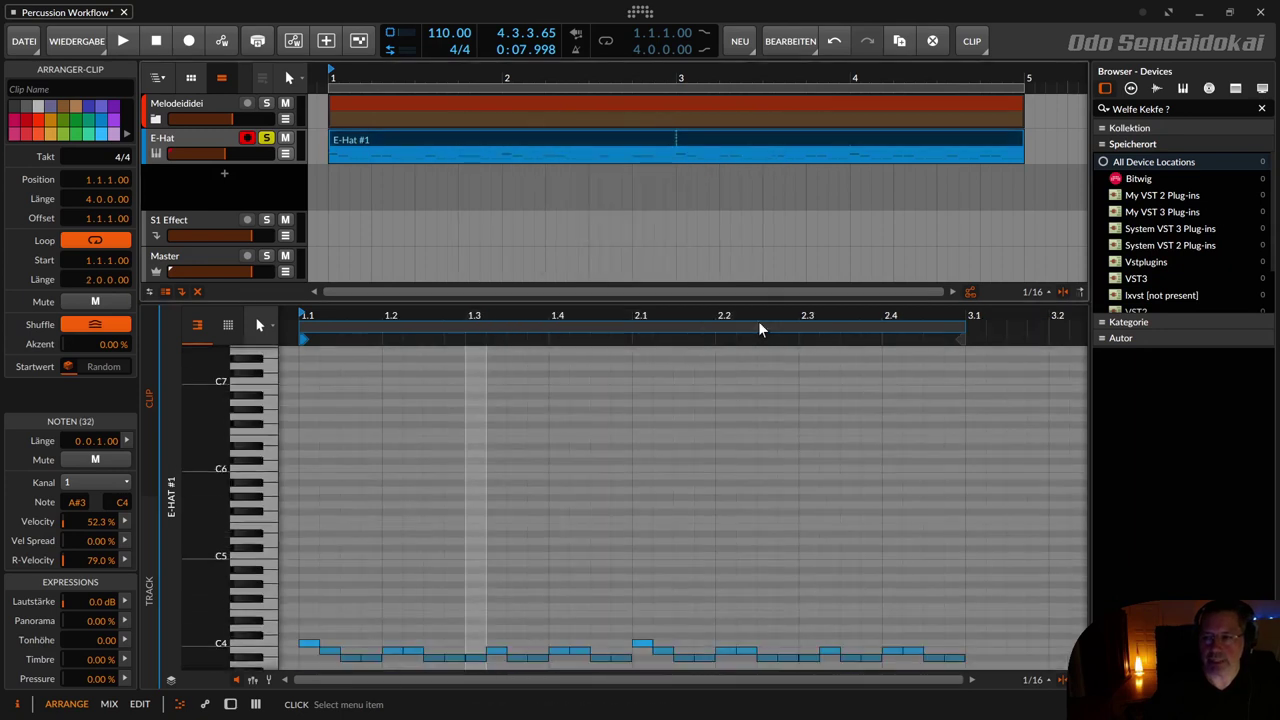
double_click(449, 140)
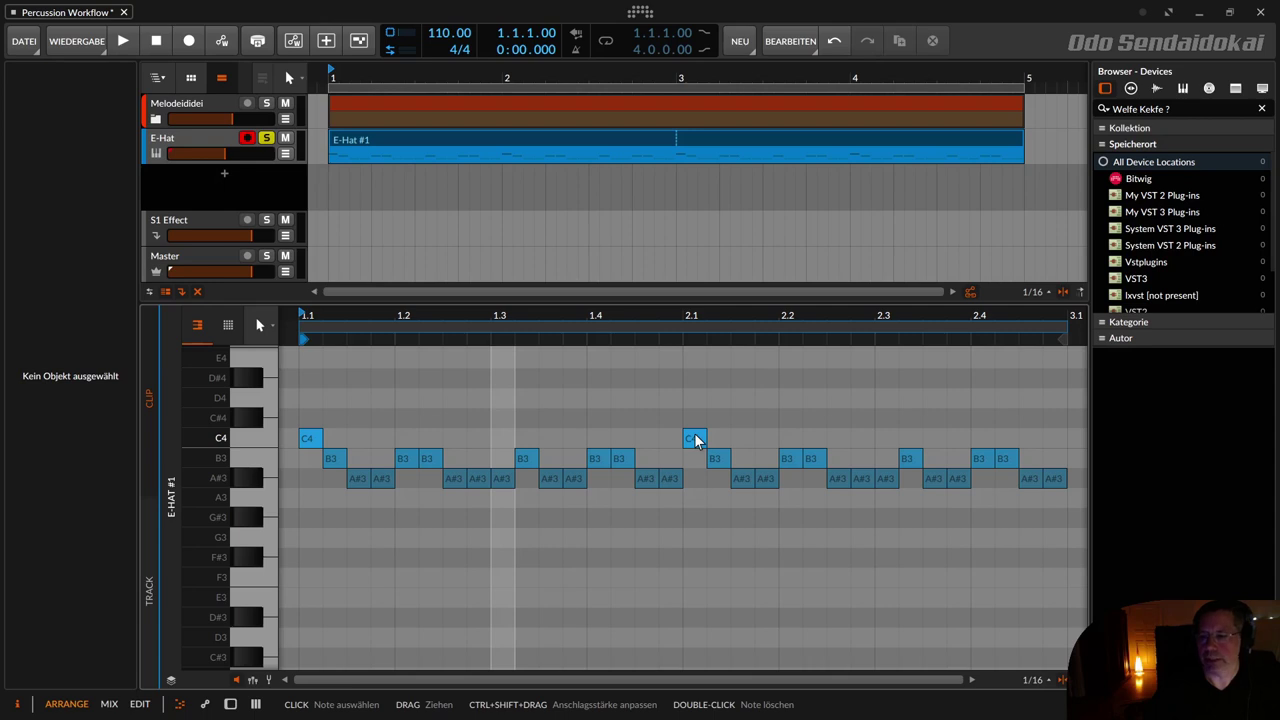
At the end of bar 2, remove the last two A#3 notes and move the second B3 of beat 2.4 to 2.4.3.
double_click(1027, 460)
drag(1027, 460, 1015, 485)
key(Delete)
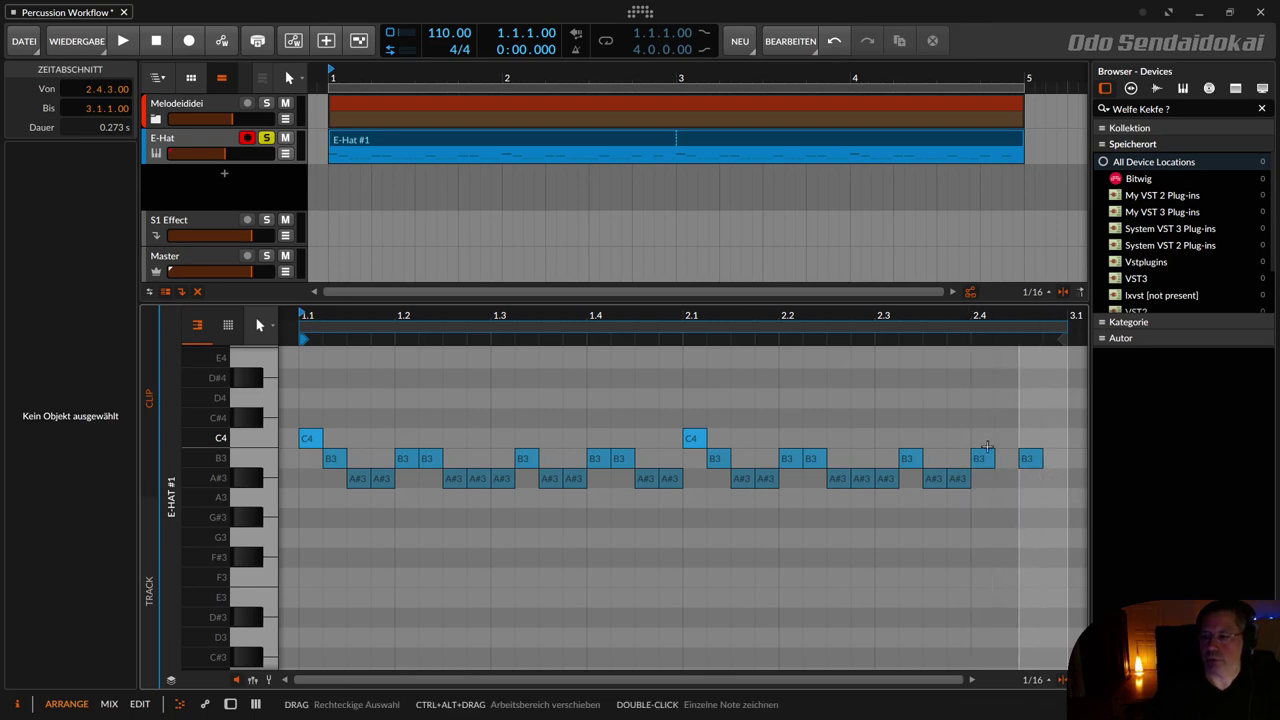
Play the two-bar pattern, unsolo the E-Hat track, enable the arranger loop, and display the note velocities before stopping playback.
click(123, 46)
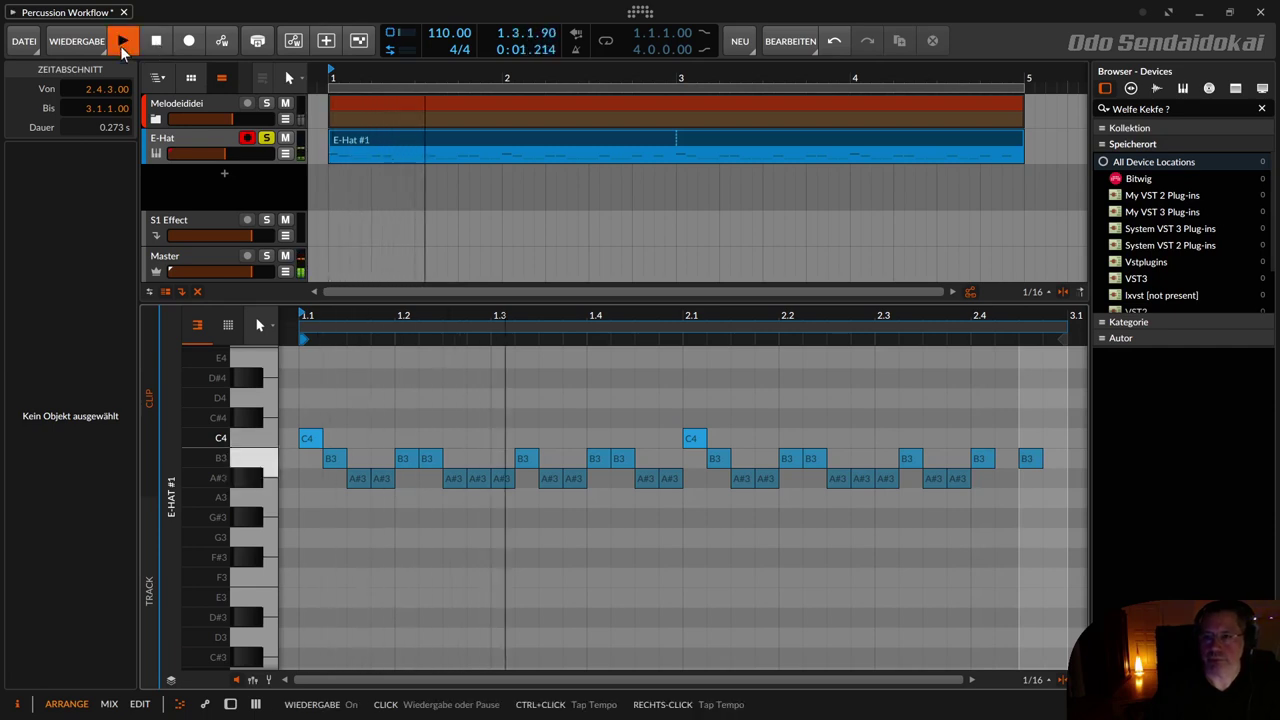
click(267, 138)
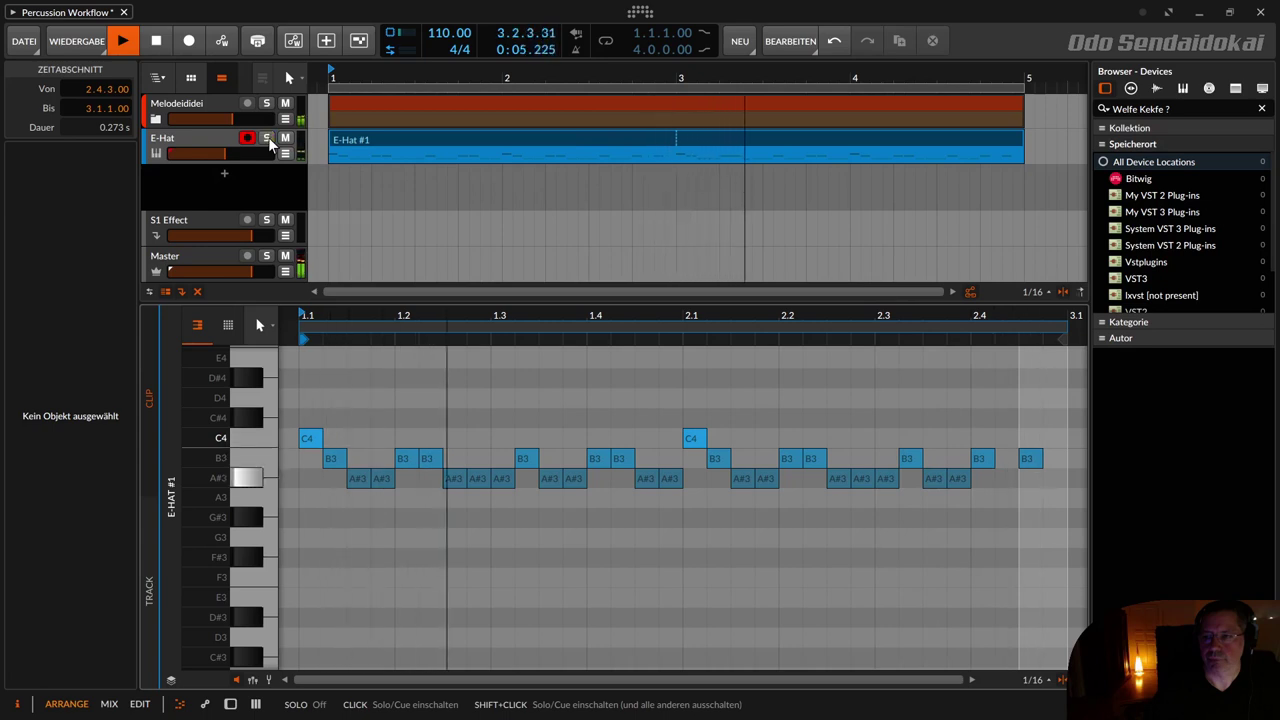
click(606, 40)
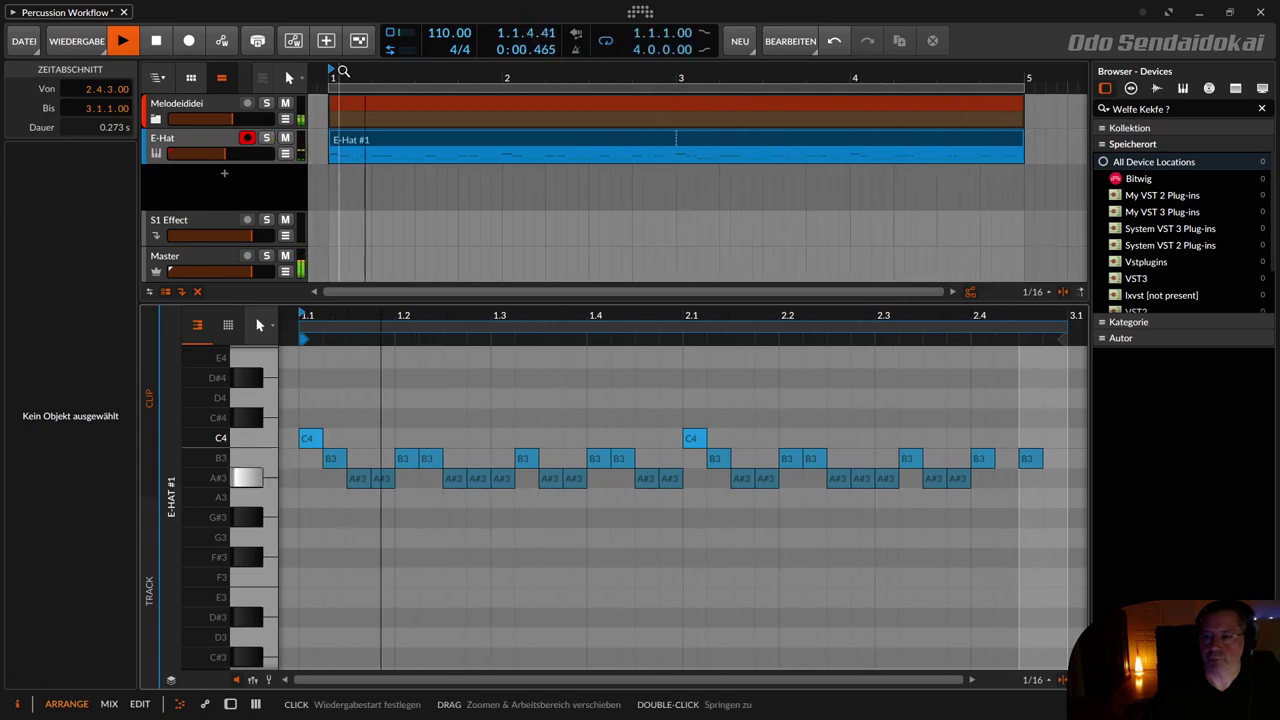
click(250, 680)
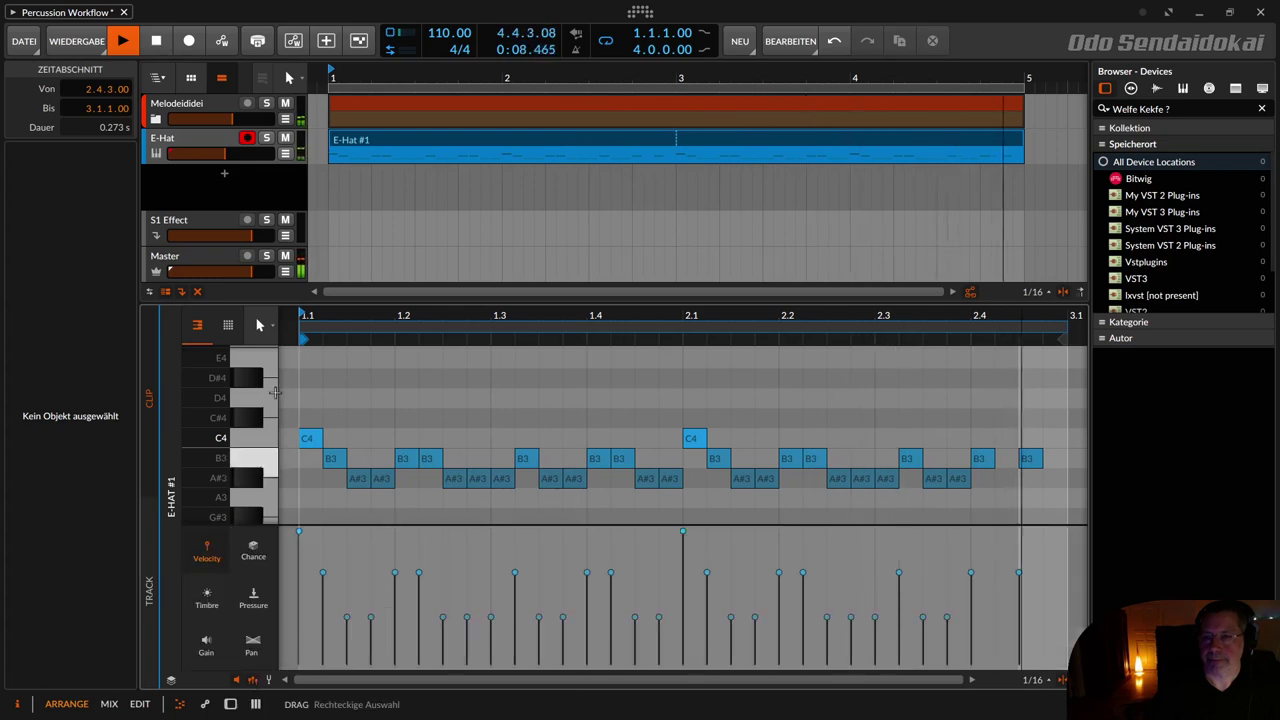
key(space)
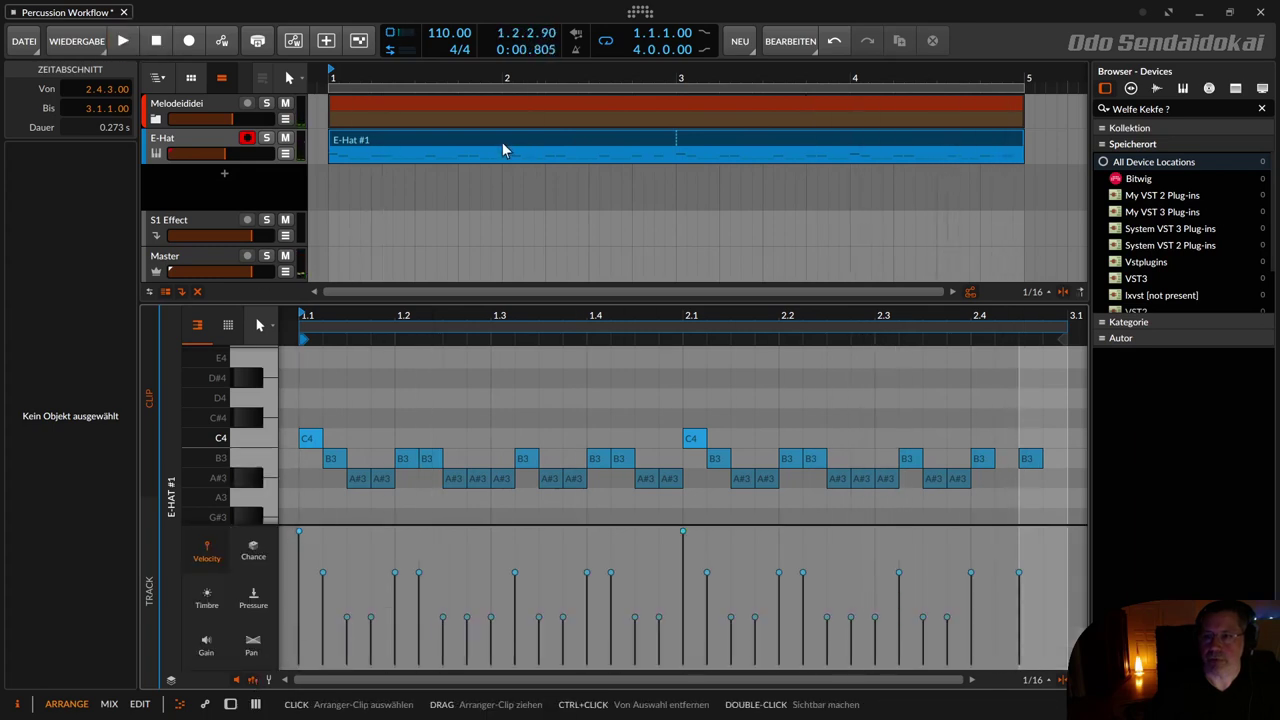
Double the E-Hat clip's content to a four-bar loop and show all four bars in the note editor.
click(504, 136)
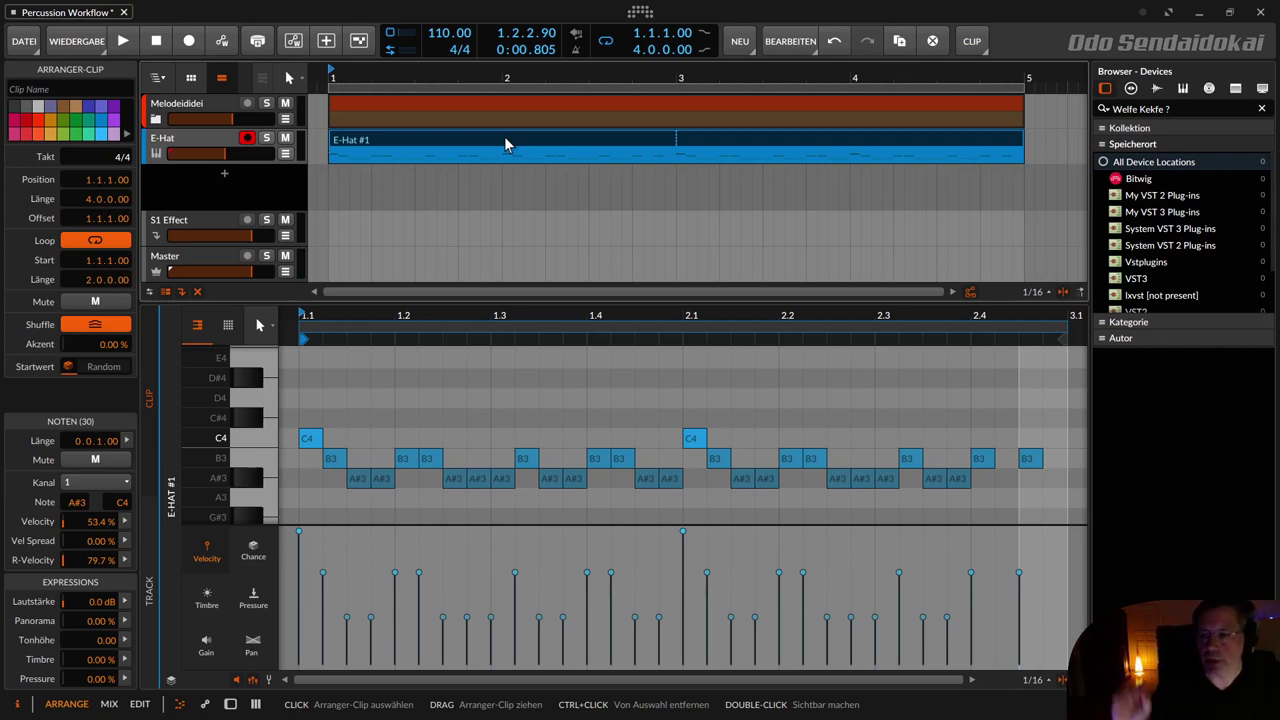
right_click(504, 143)
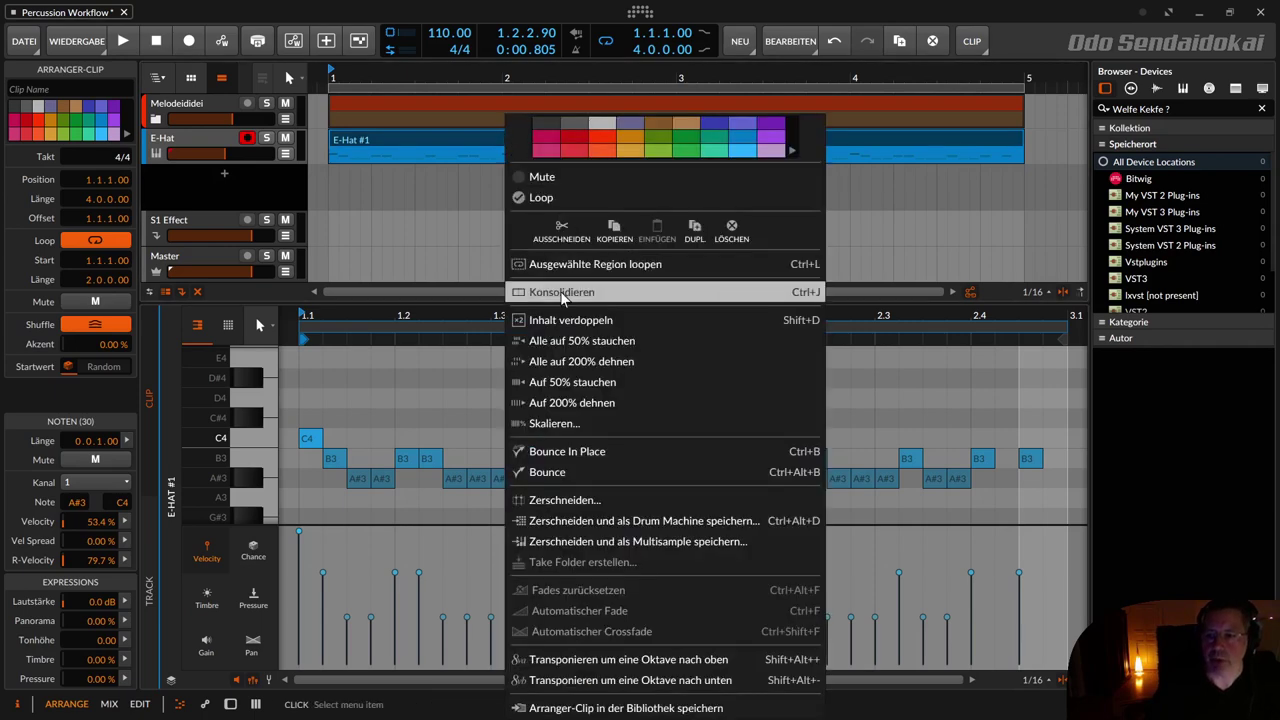
click(818, 322)
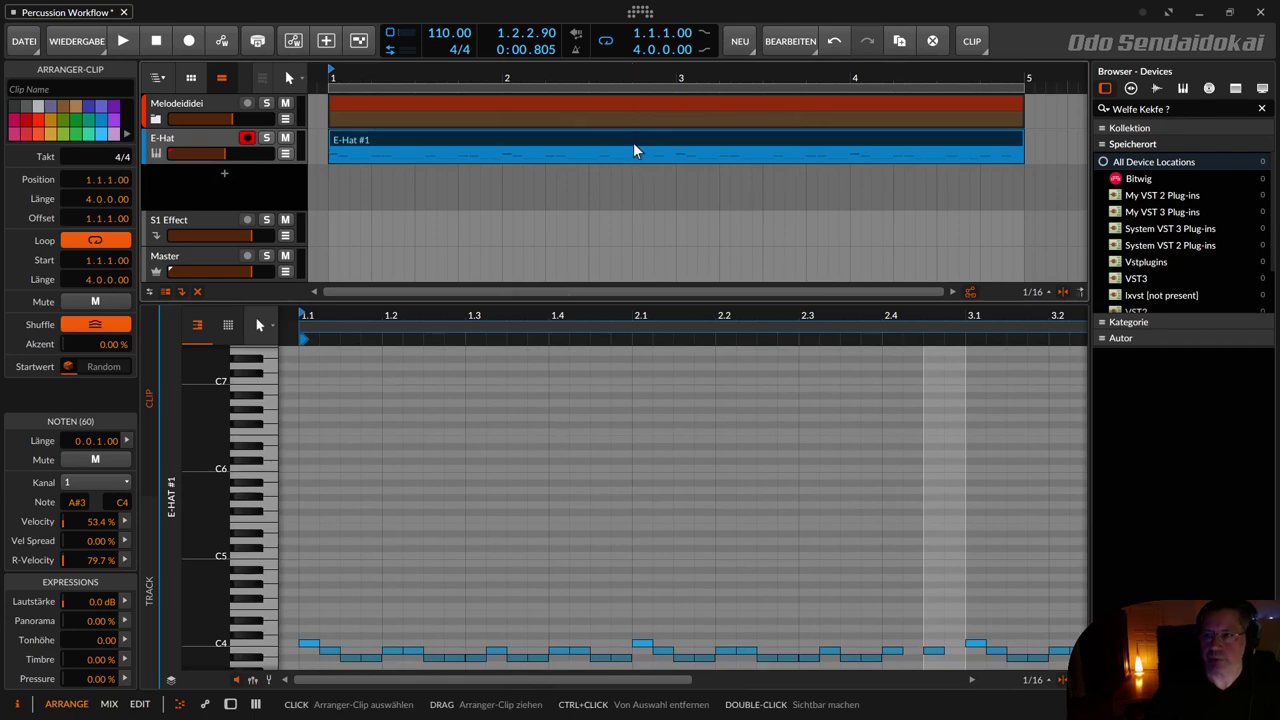
double_click(633, 143)
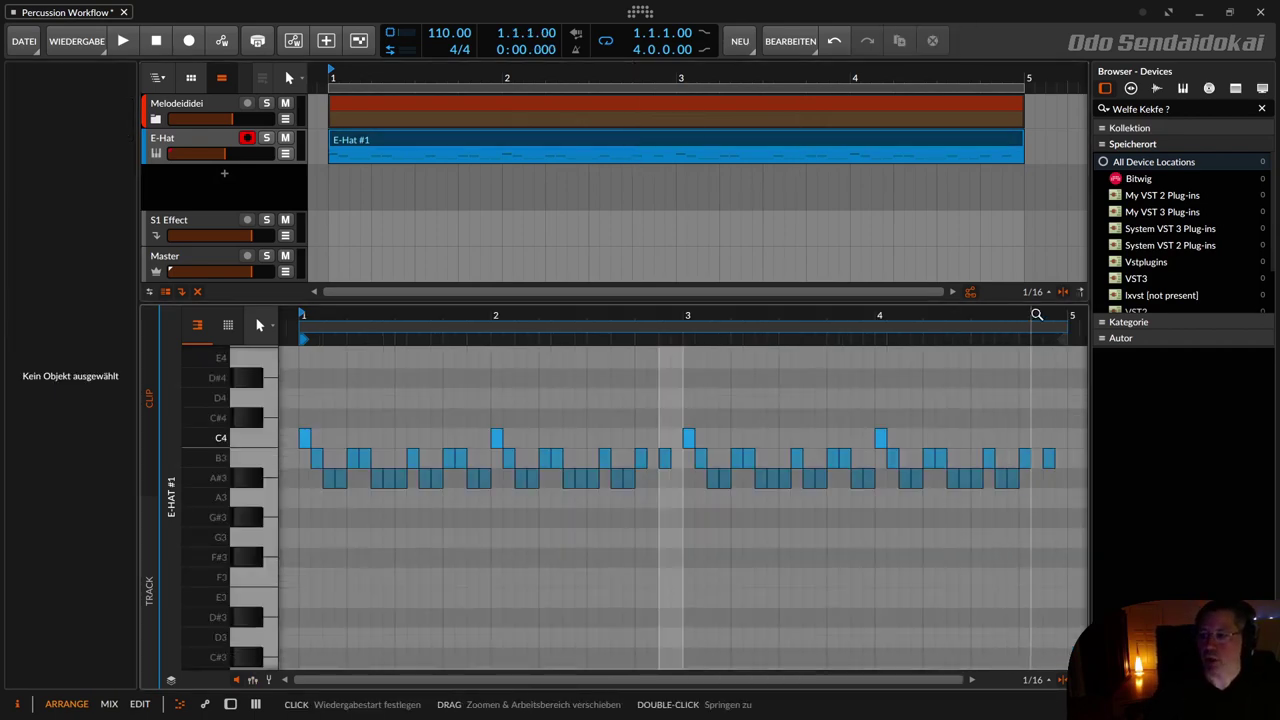
Set the note editor grid to 1/32 and delete the last B3 note, at 4.4.3.
drag(1037, 314, 515, 390)
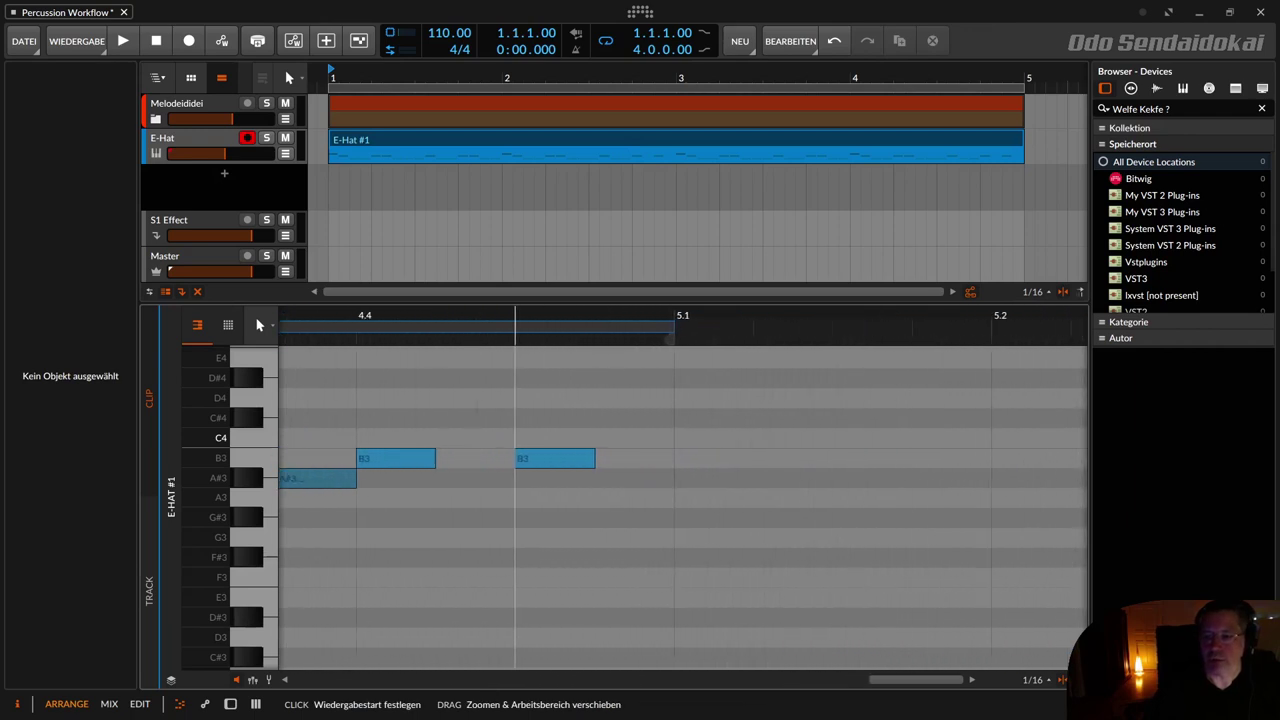
drag(515, 330, 562, 316)
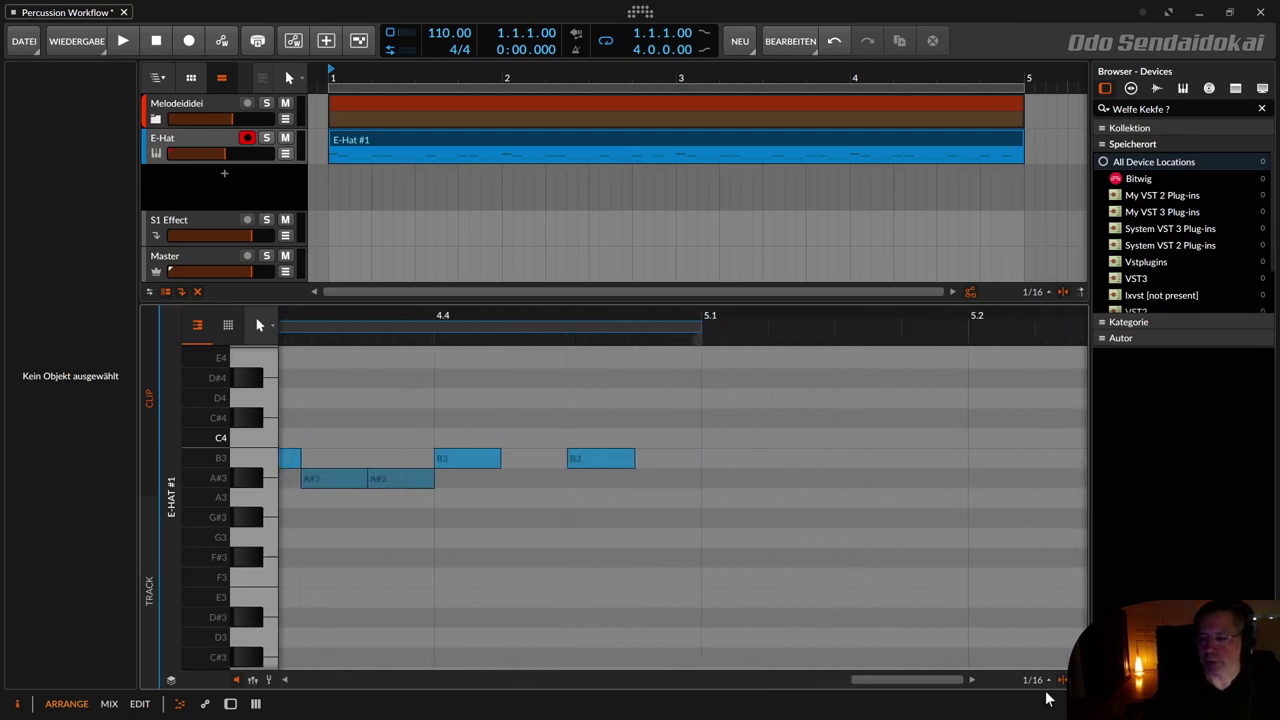
drag(567, 322, 650, 352)
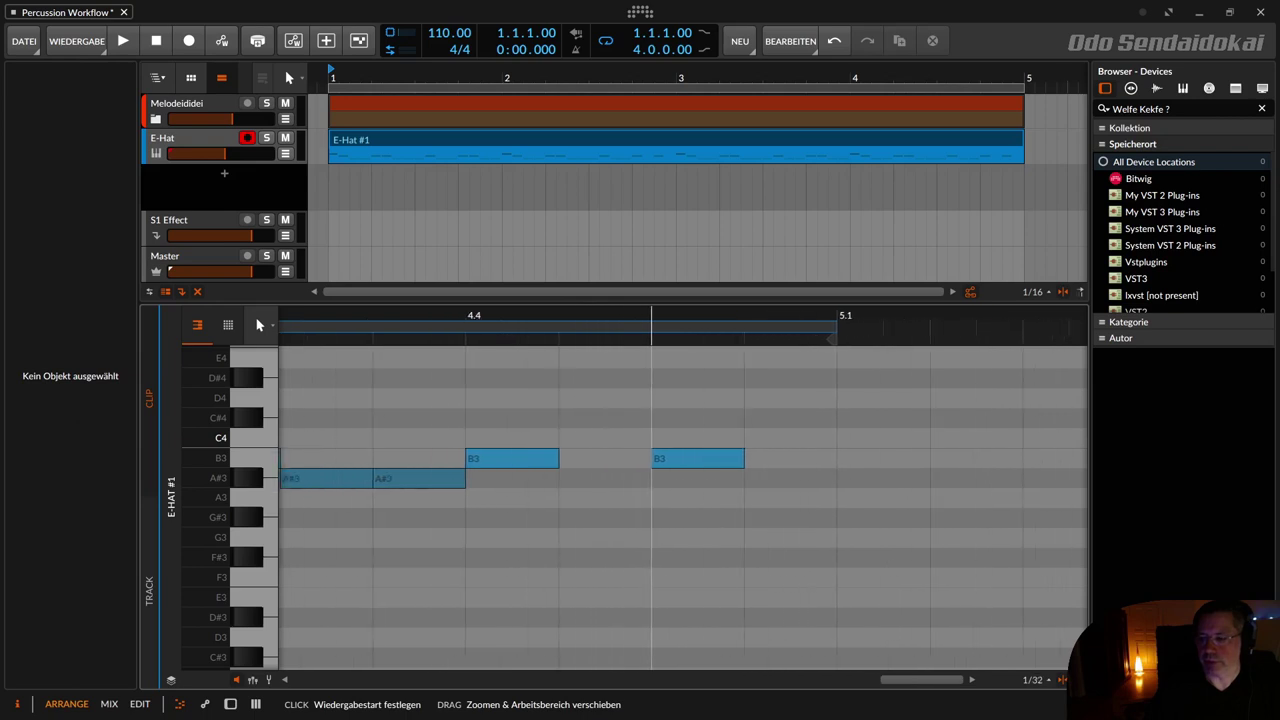
double_click(680, 459)
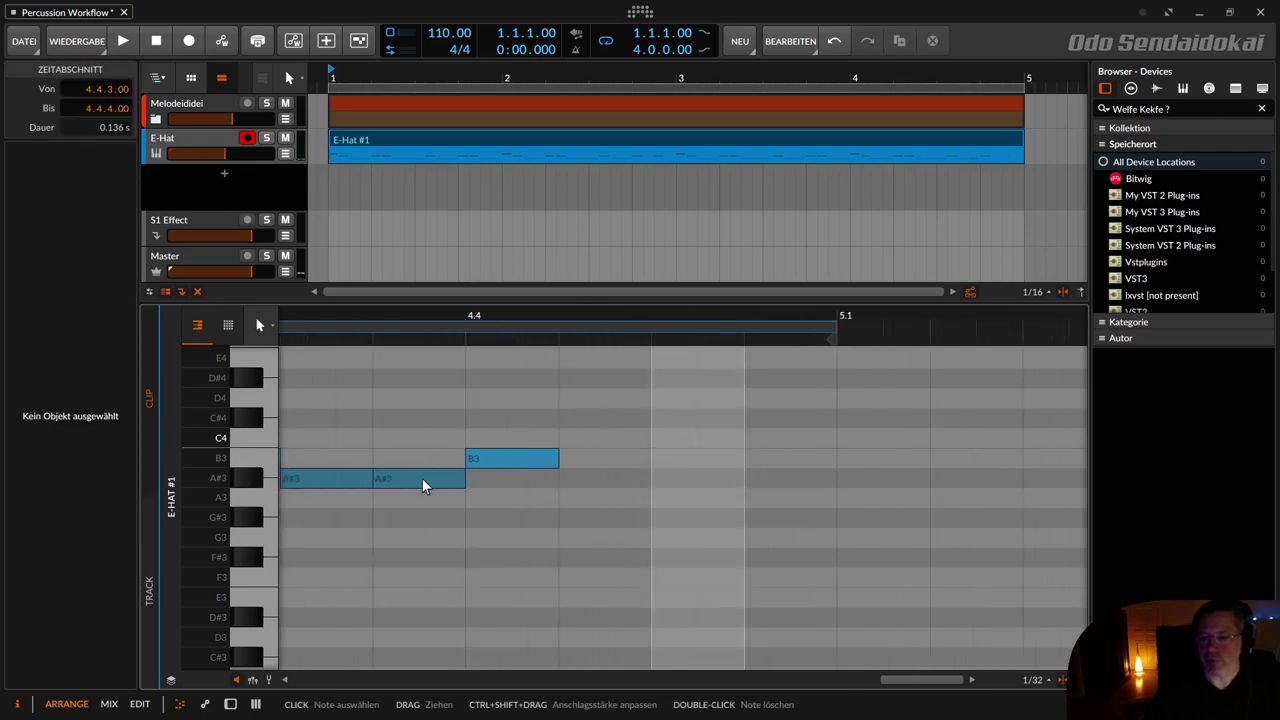
Place an A#3 note with length 0.0.0.50 at 4.4.3 and duplicate it three times to fill up to 5.1.
drag(422, 486, 697, 479)
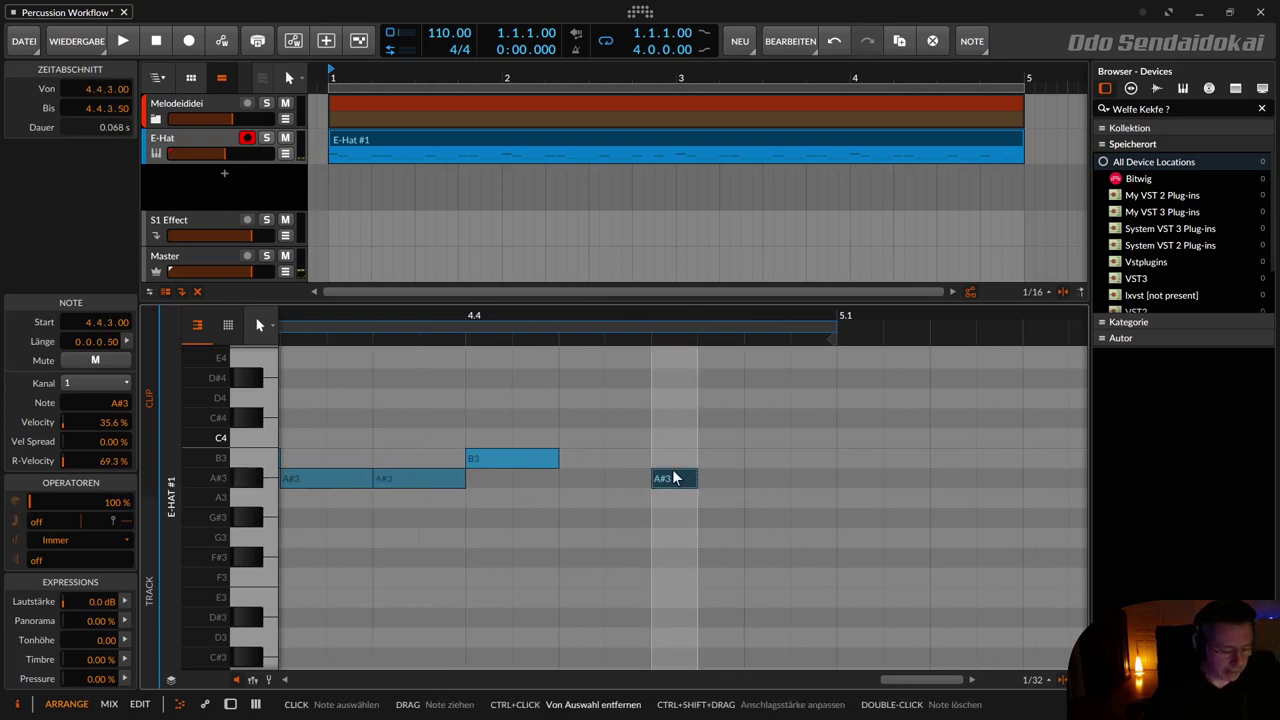
key(ctrl+d)
key(ctrl+d)
key(ctrl+d)
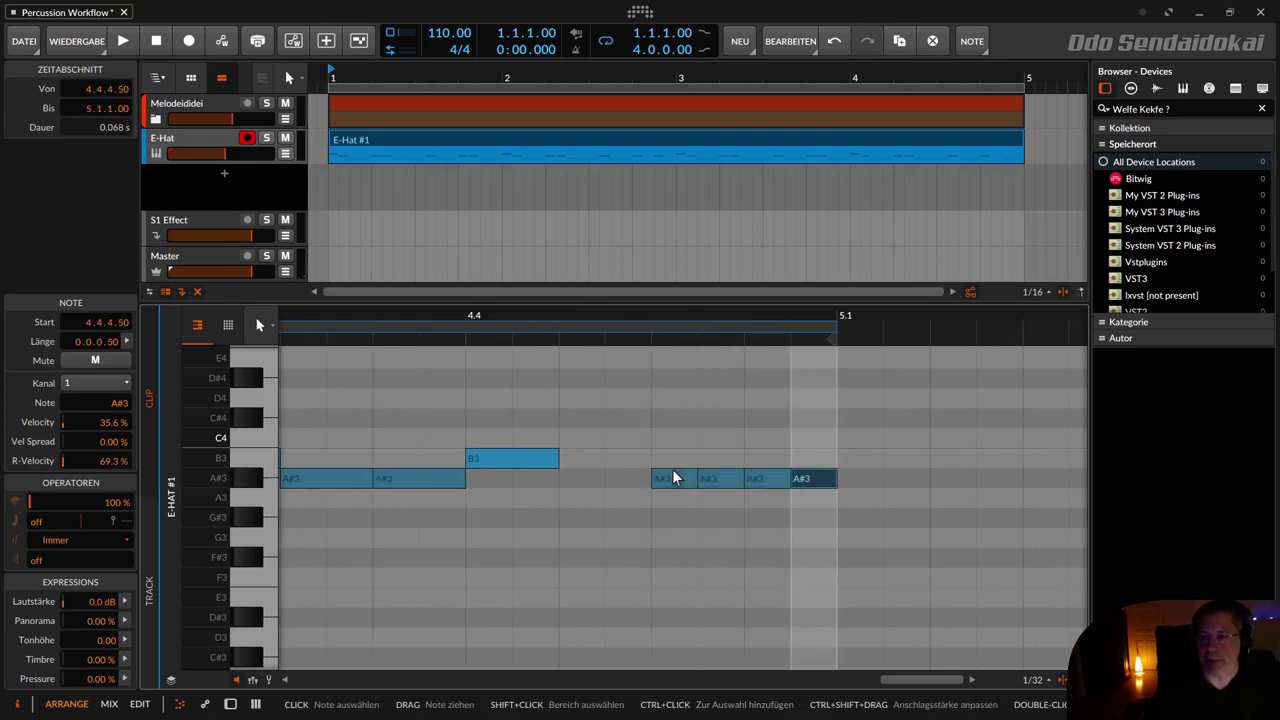
Play the complete four-bar pattern with the rest of the arrangement, display its note velocities, and stop playback.
drag(655, 318, 1062, 330)
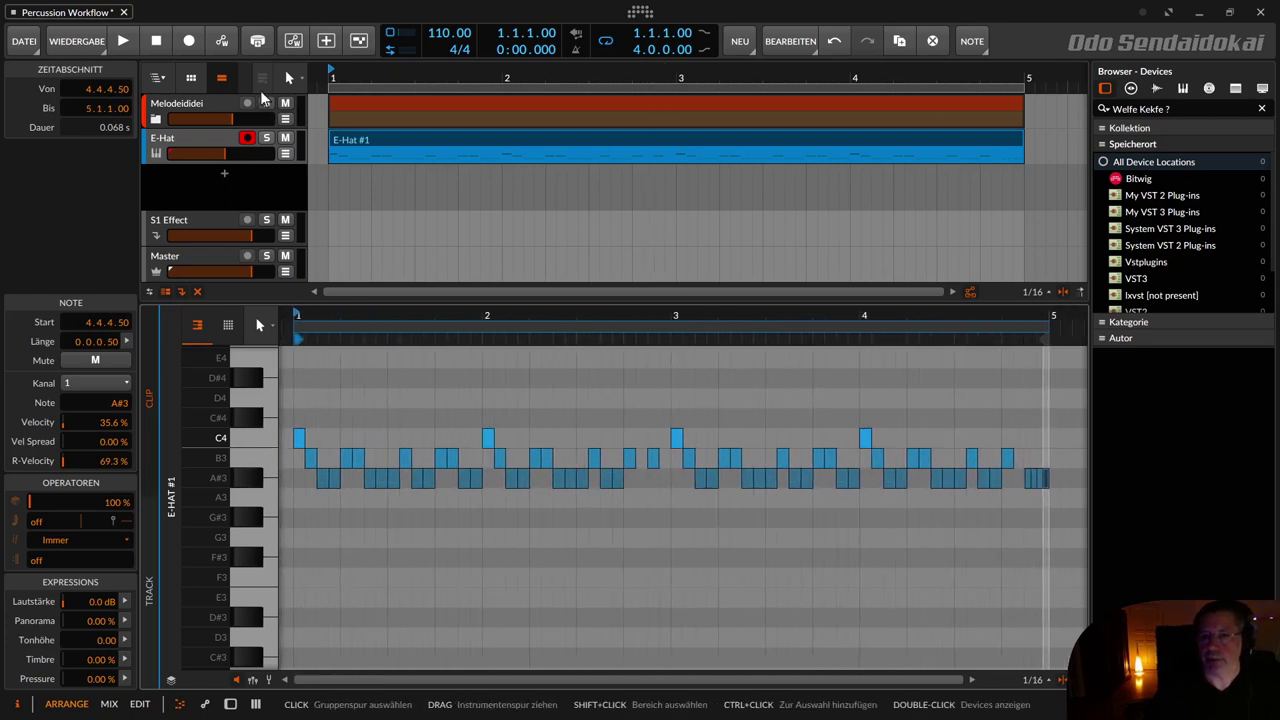
click(122, 45)
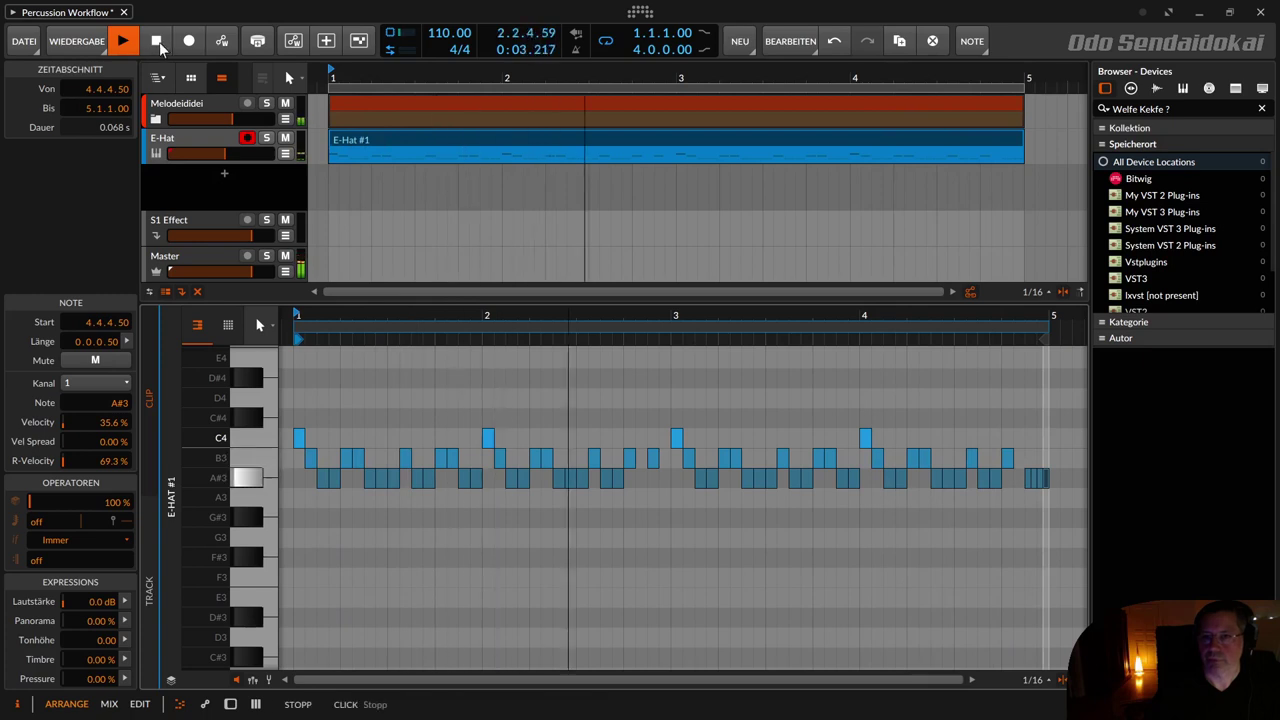
click(255, 681)
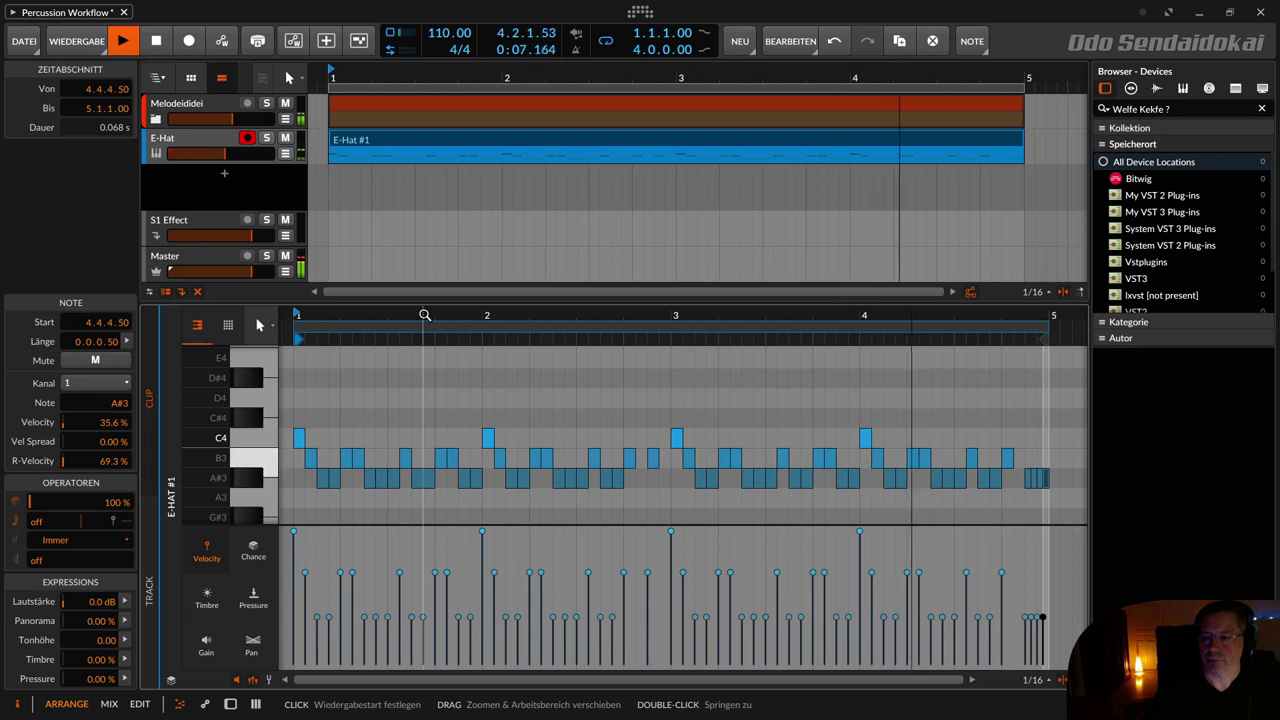
click(156, 42)
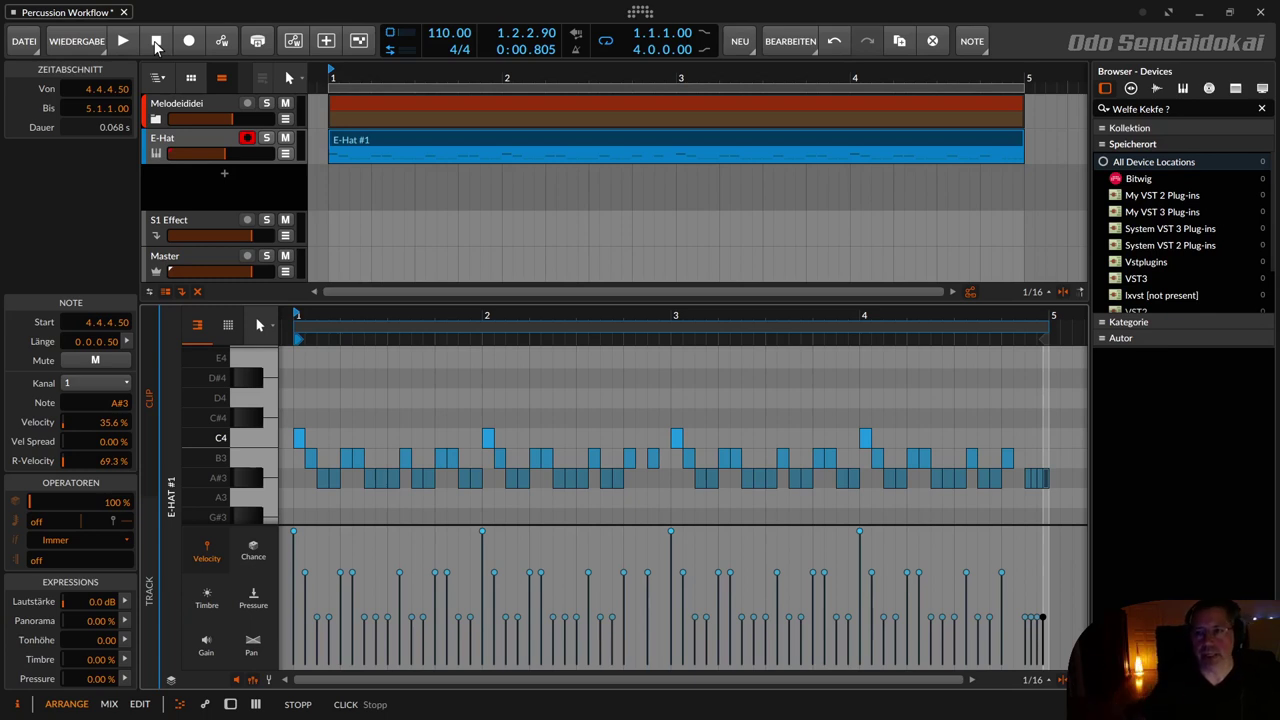
Slightly raise the velocity of all A#3 notes, and select all B3 and all C4 notes in turn to compare their velocities.
click(247, 479)
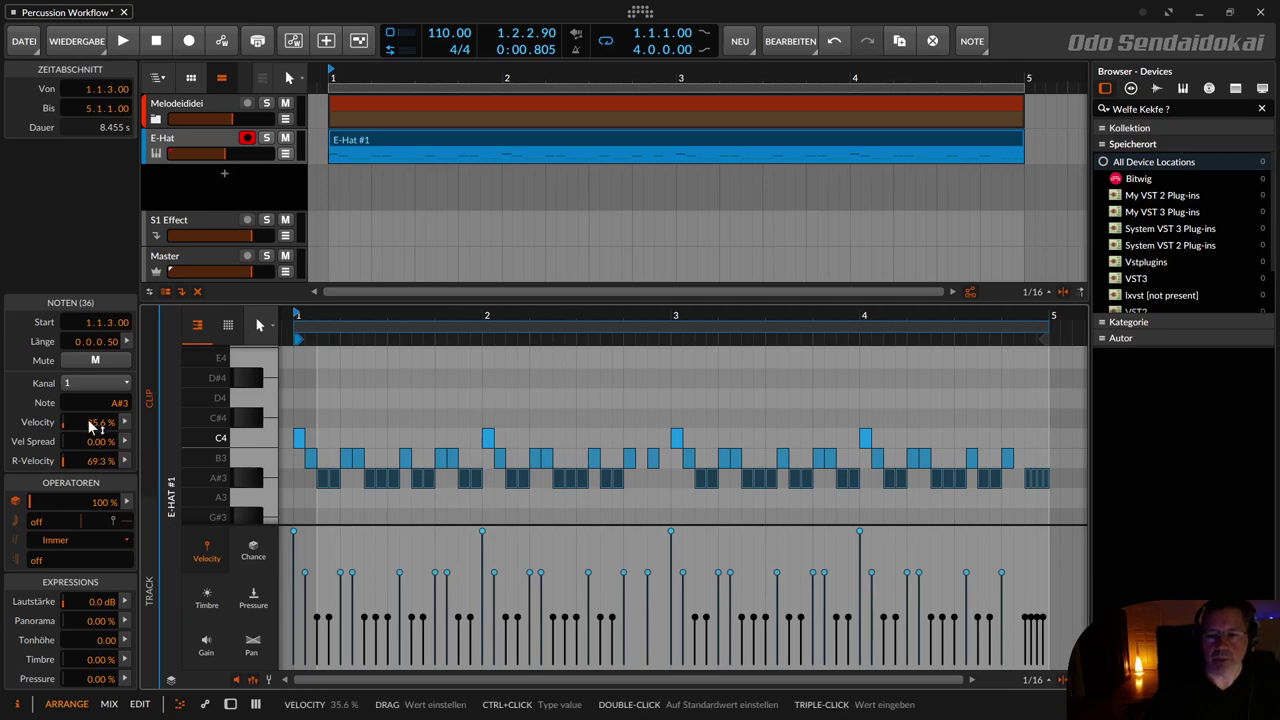
drag(95, 422, 95, 416)
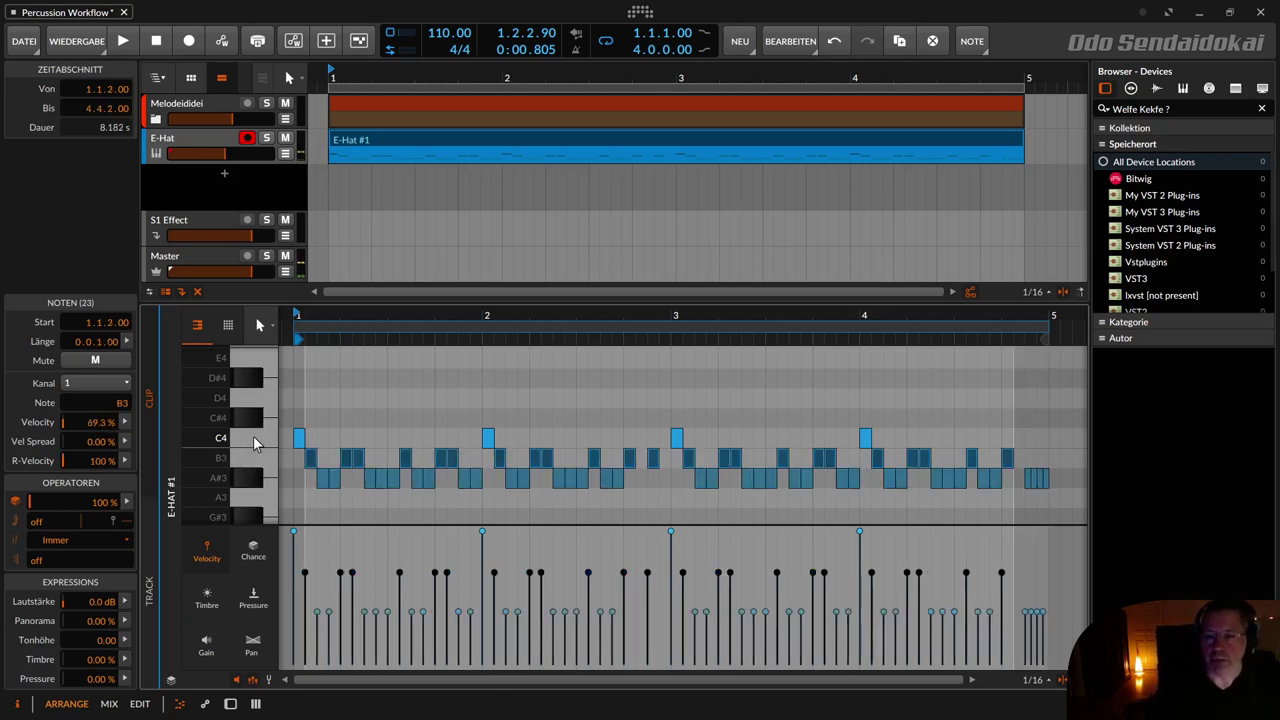
click(256, 437)
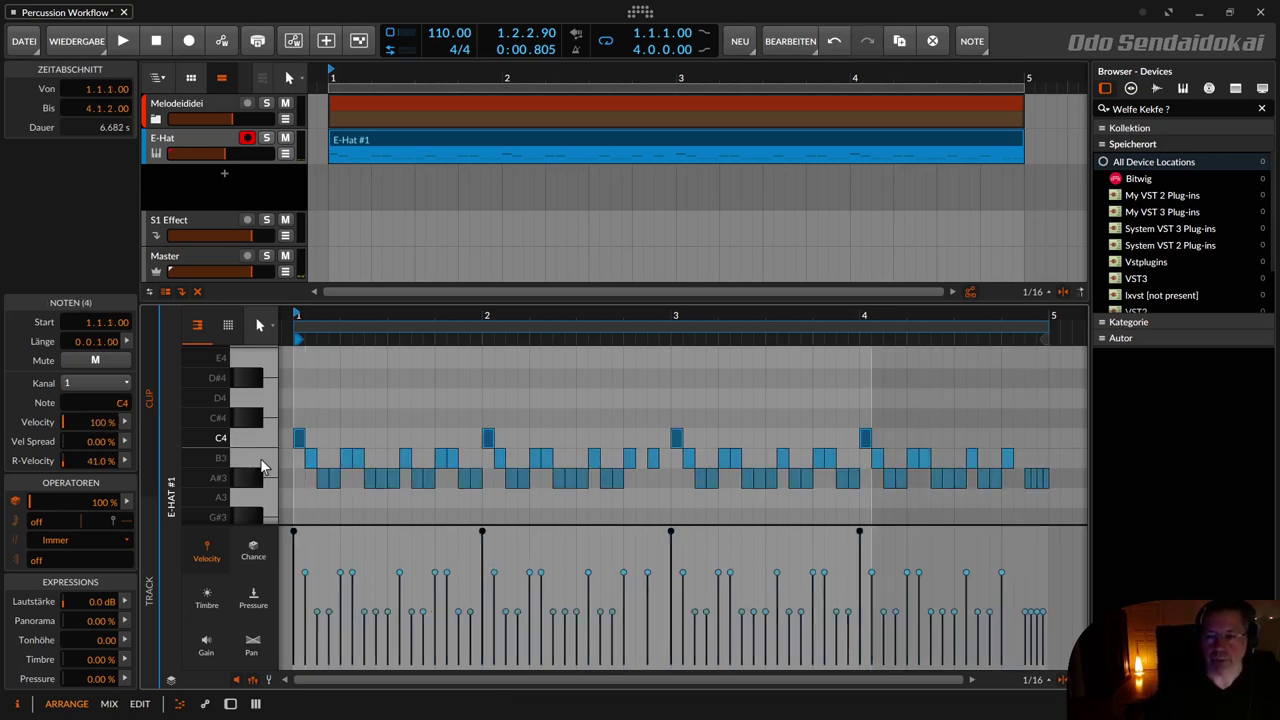
click(250, 460)
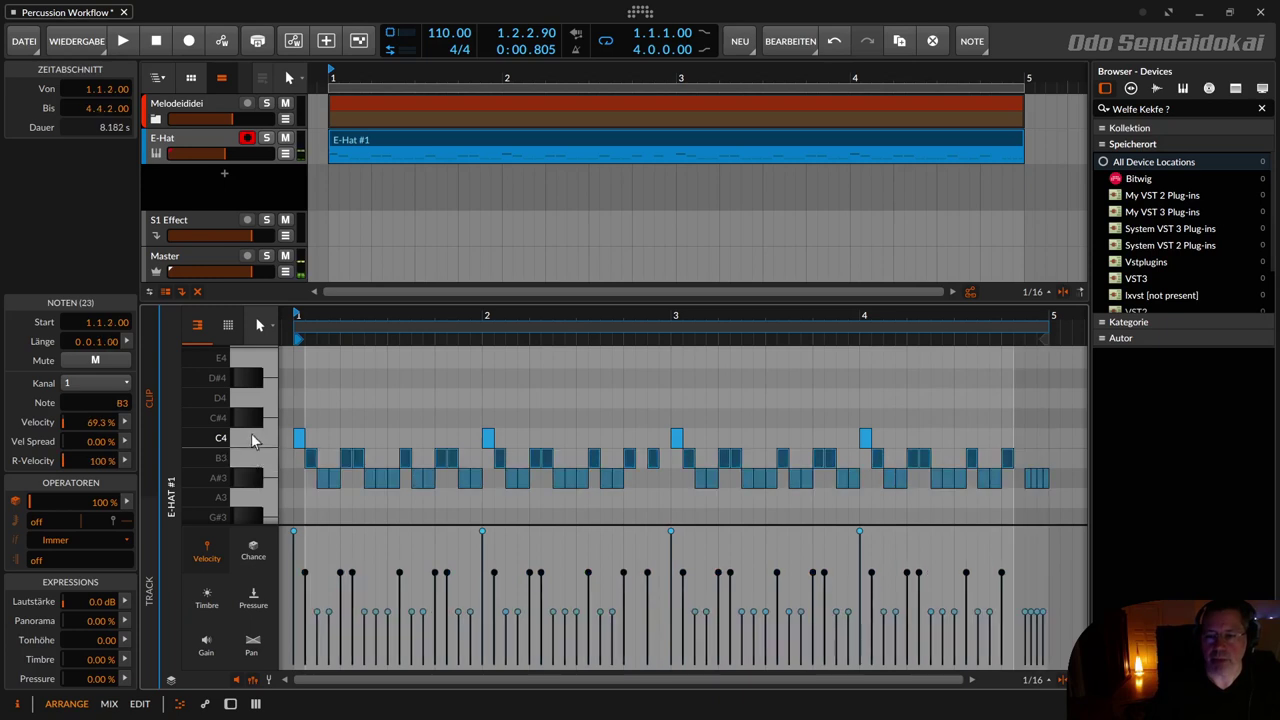
click(252, 440)
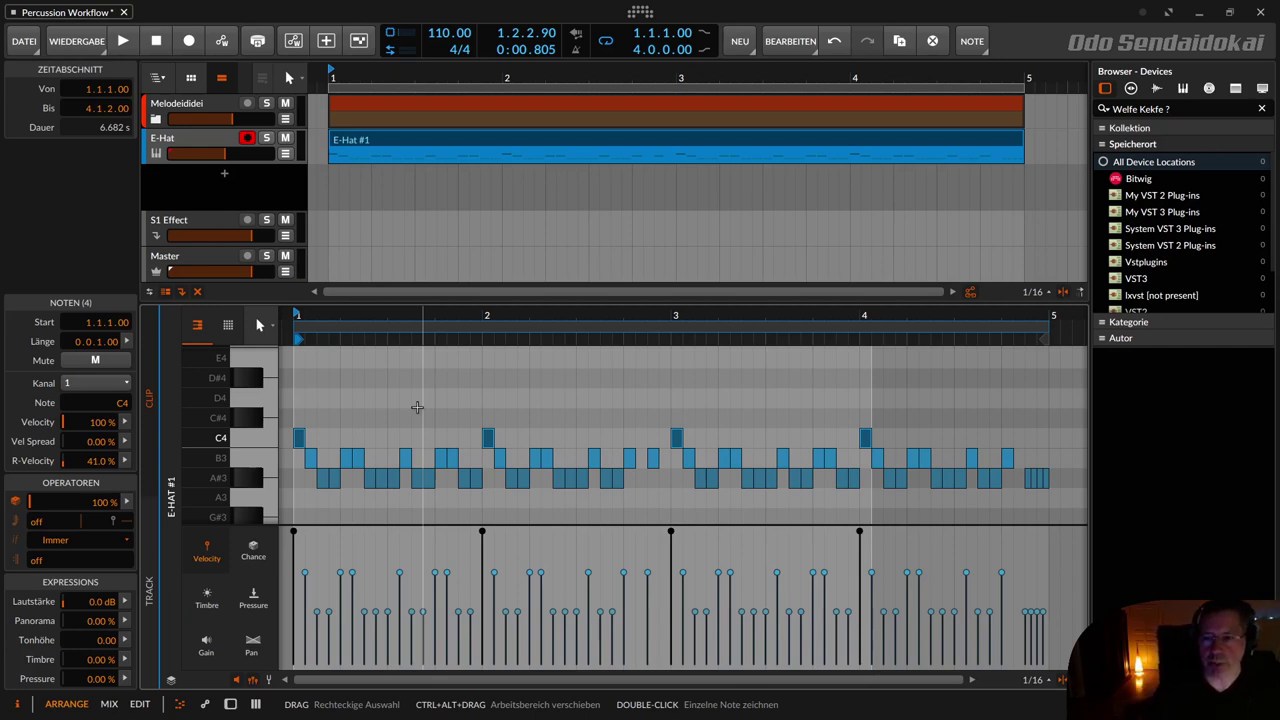
Select all notes in the E-Hat clip and try out the velocity spread setting on them.
click(442, 403)
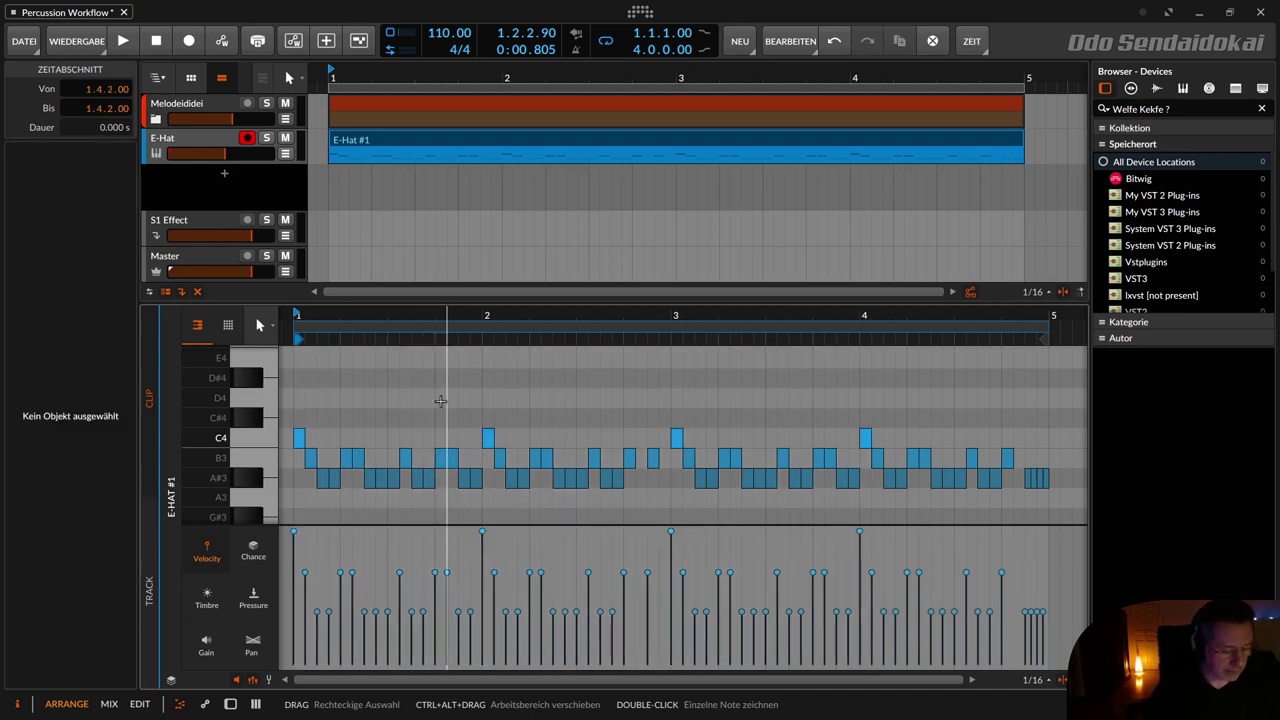
key(ctrl+a)
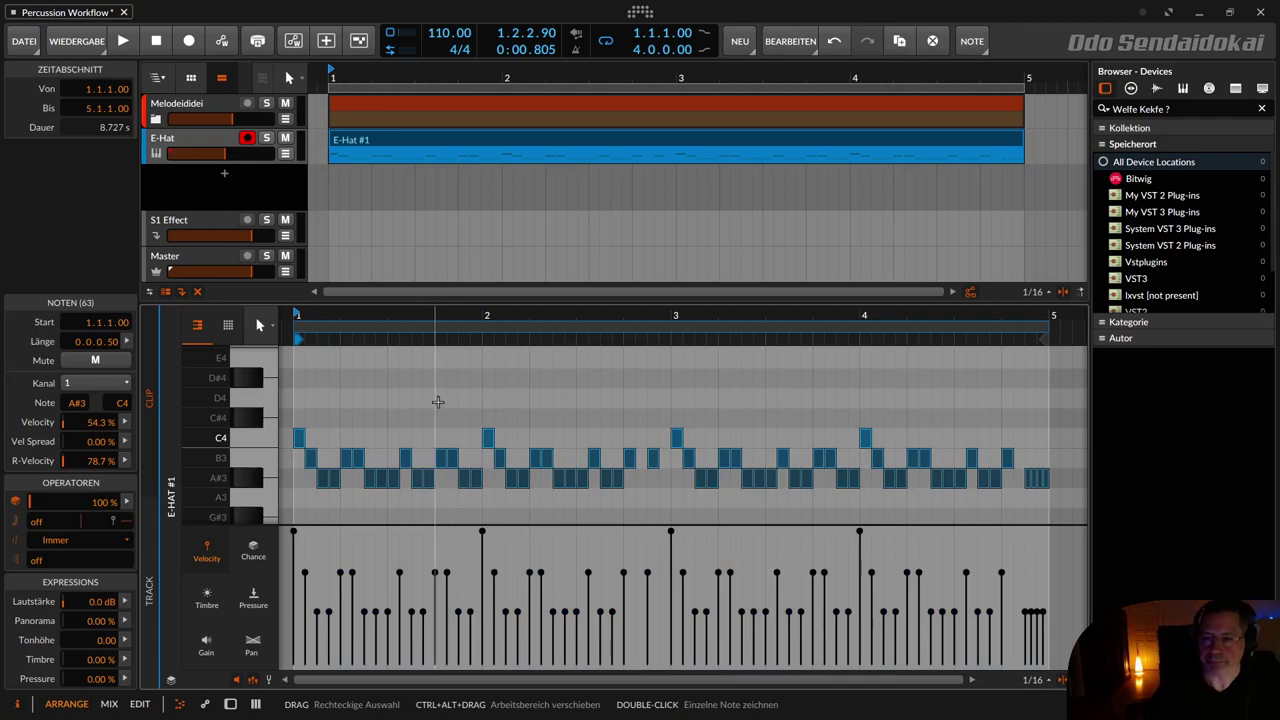
click(83, 445)
mouse_move(84, 452)
mouse_down()
mouse_move(109, 425)
mouse_move(93, 441)
mouse_up()
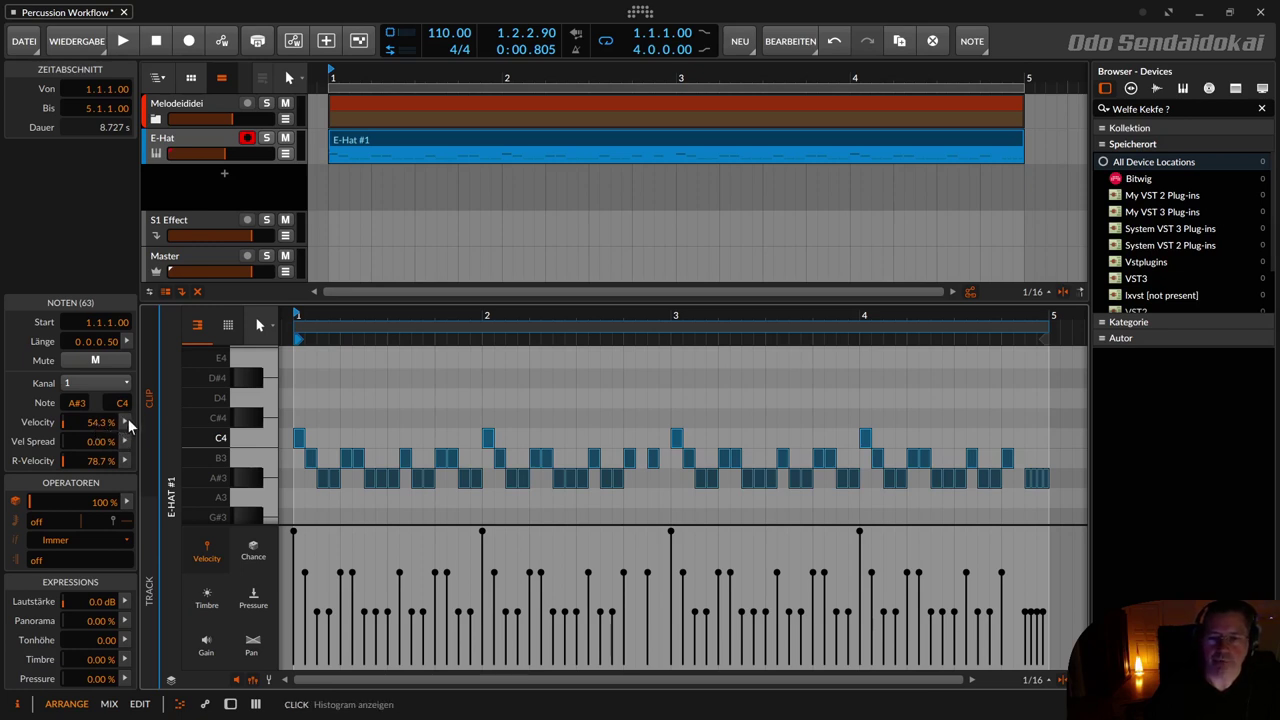
Randomize the velocities of all notes in the clip with 16.8 % chaos in the velocity histogram.
click(127, 419)
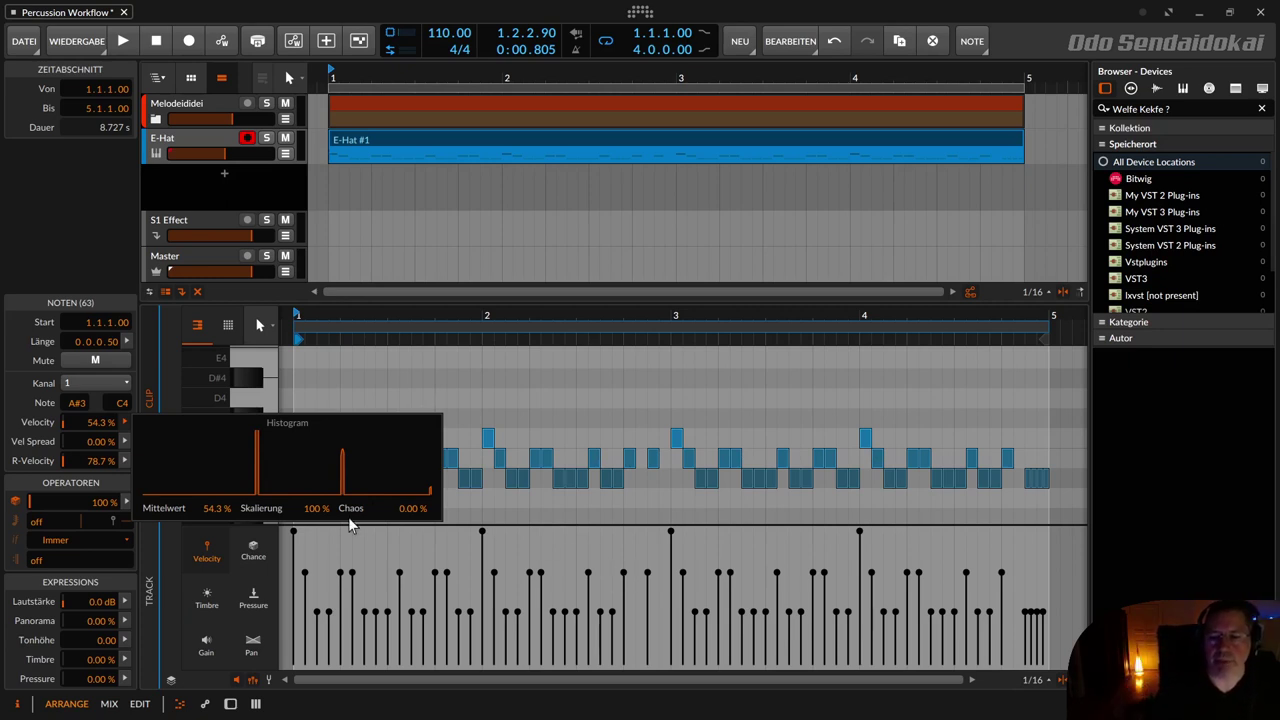
drag(413, 510, 413, 430)
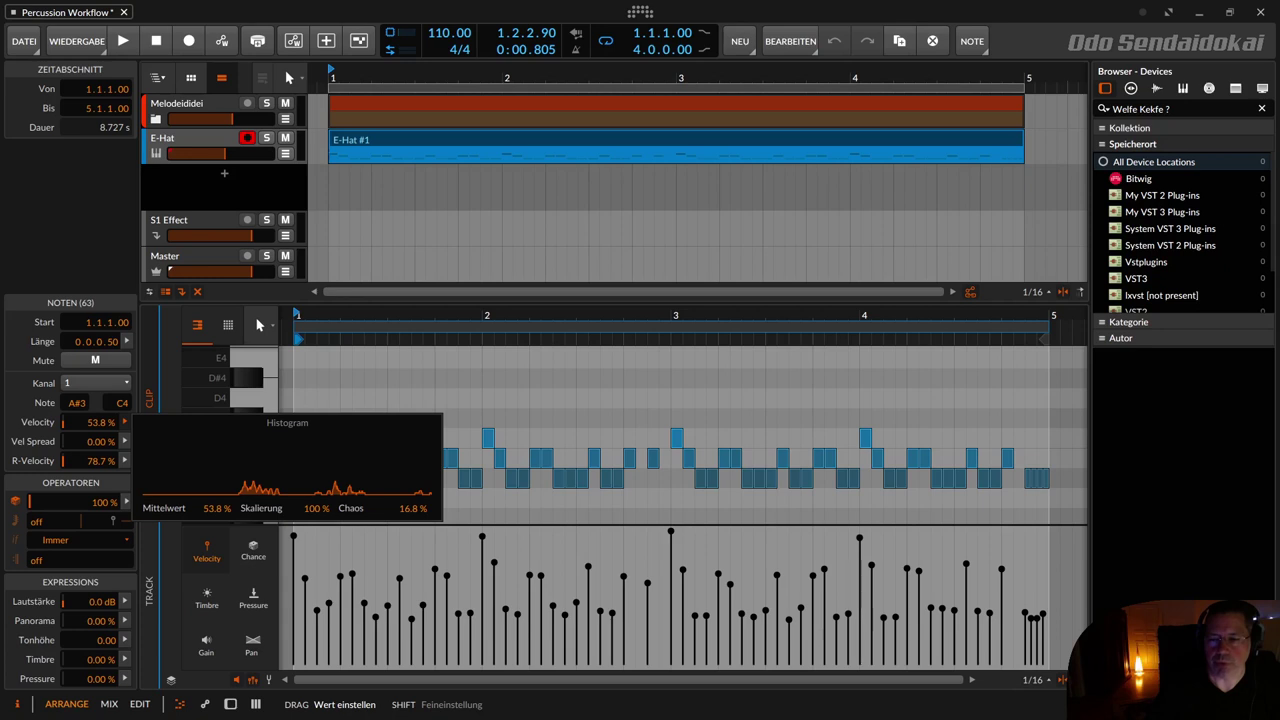
click(523, 351)
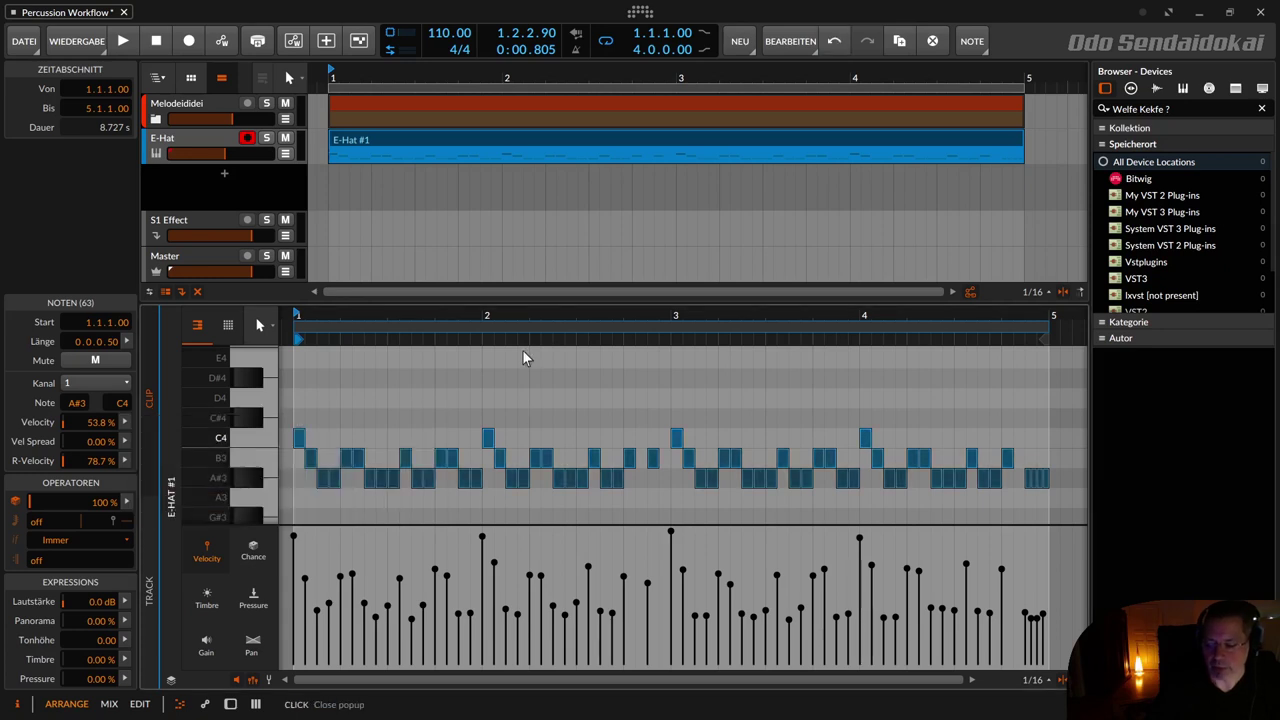
Play the pattern while undoing and redoing the velocity randomization to compare both versions by ear, and stop playback.
key(space)
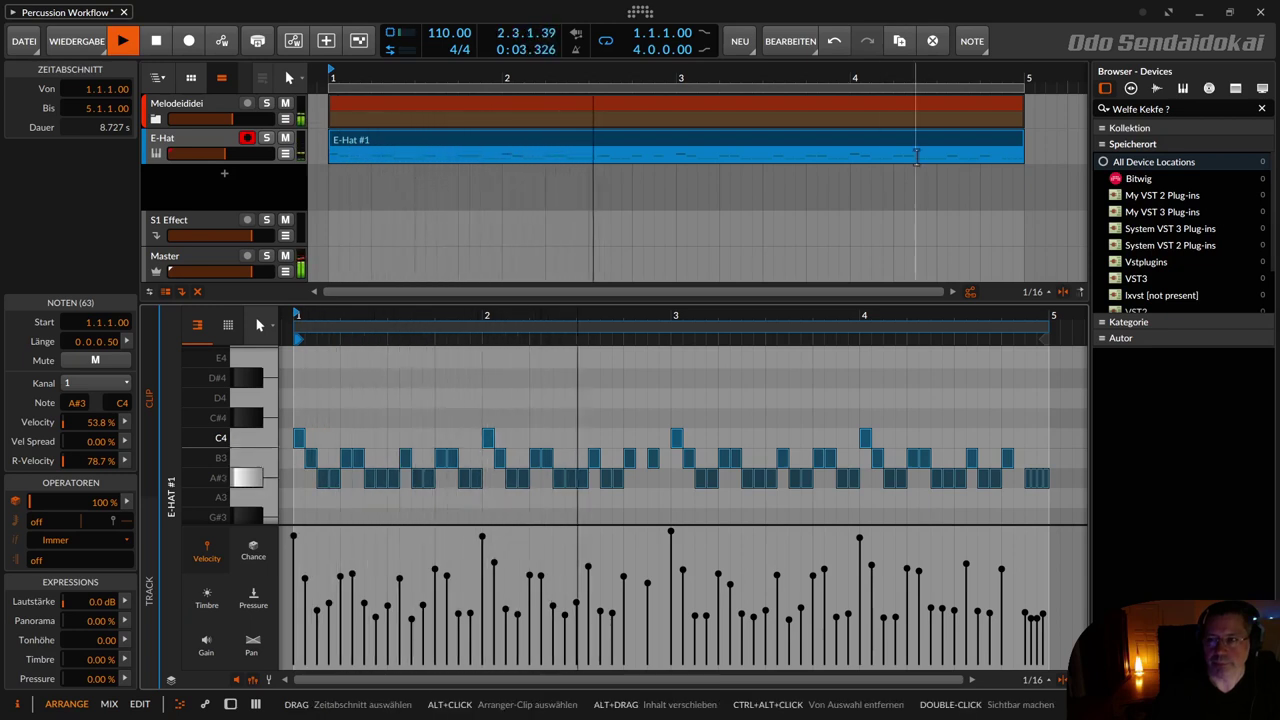
click(840, 45)
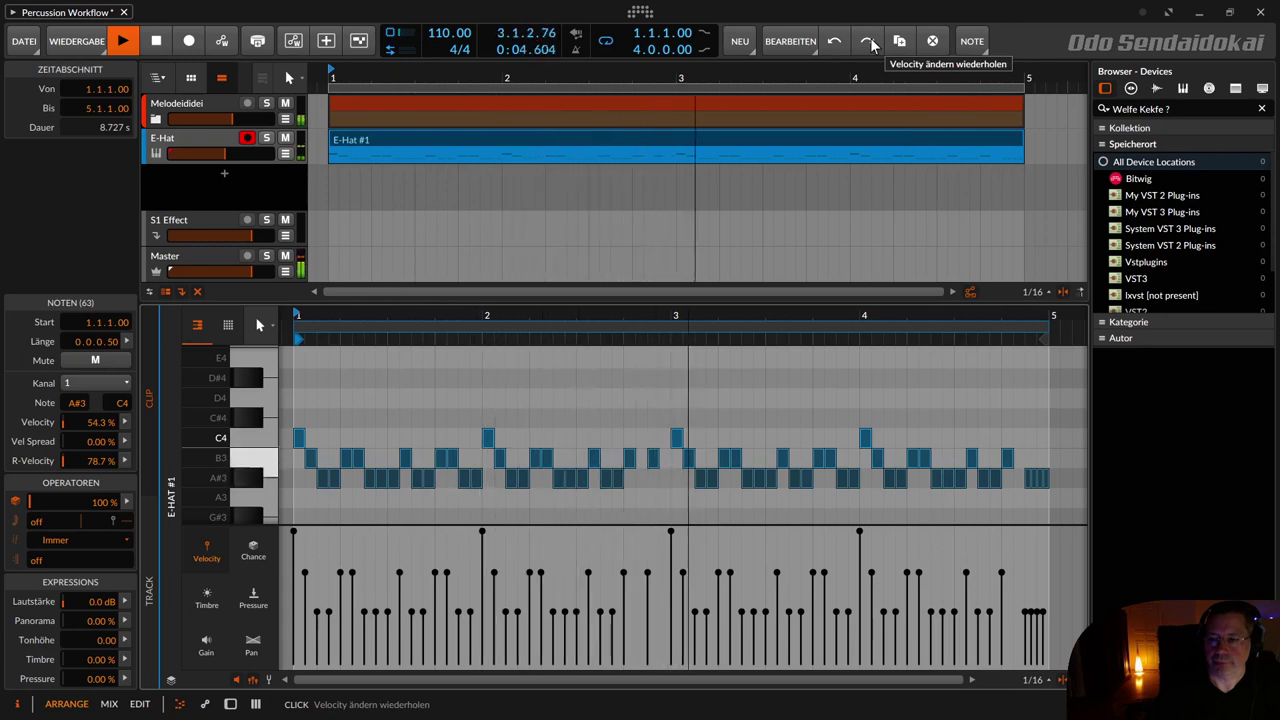
click(868, 41)
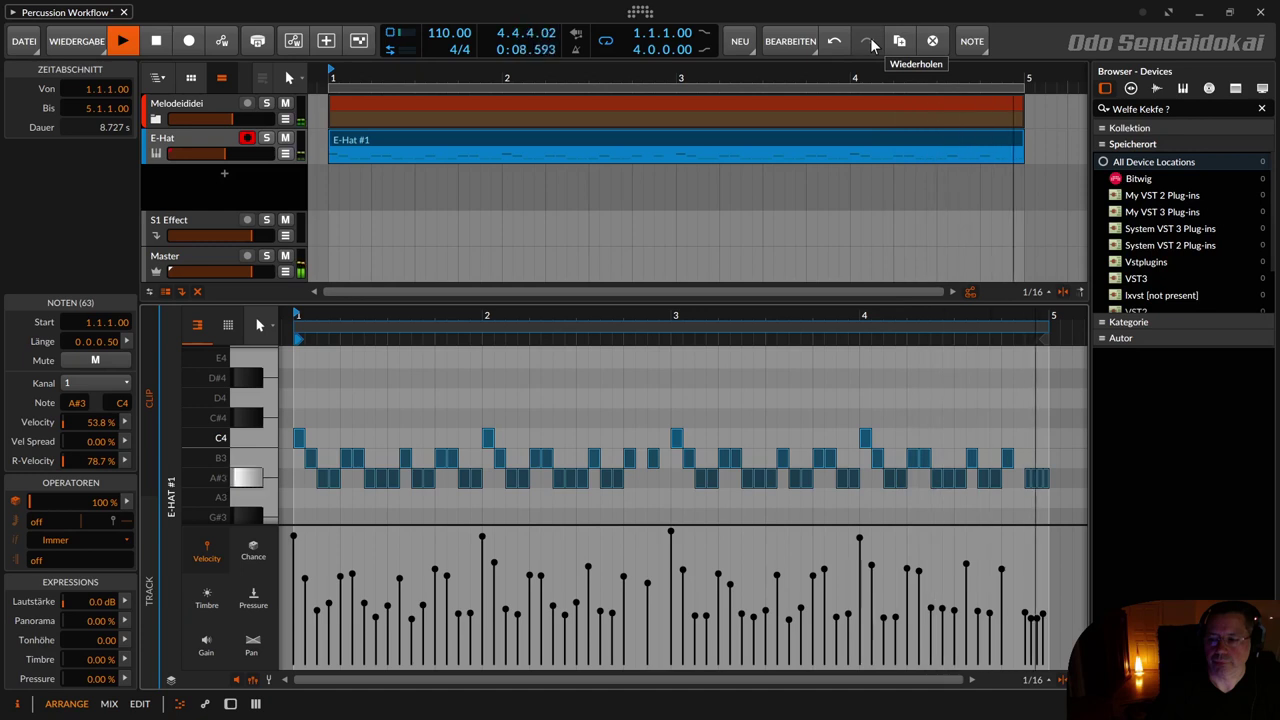
key(space)
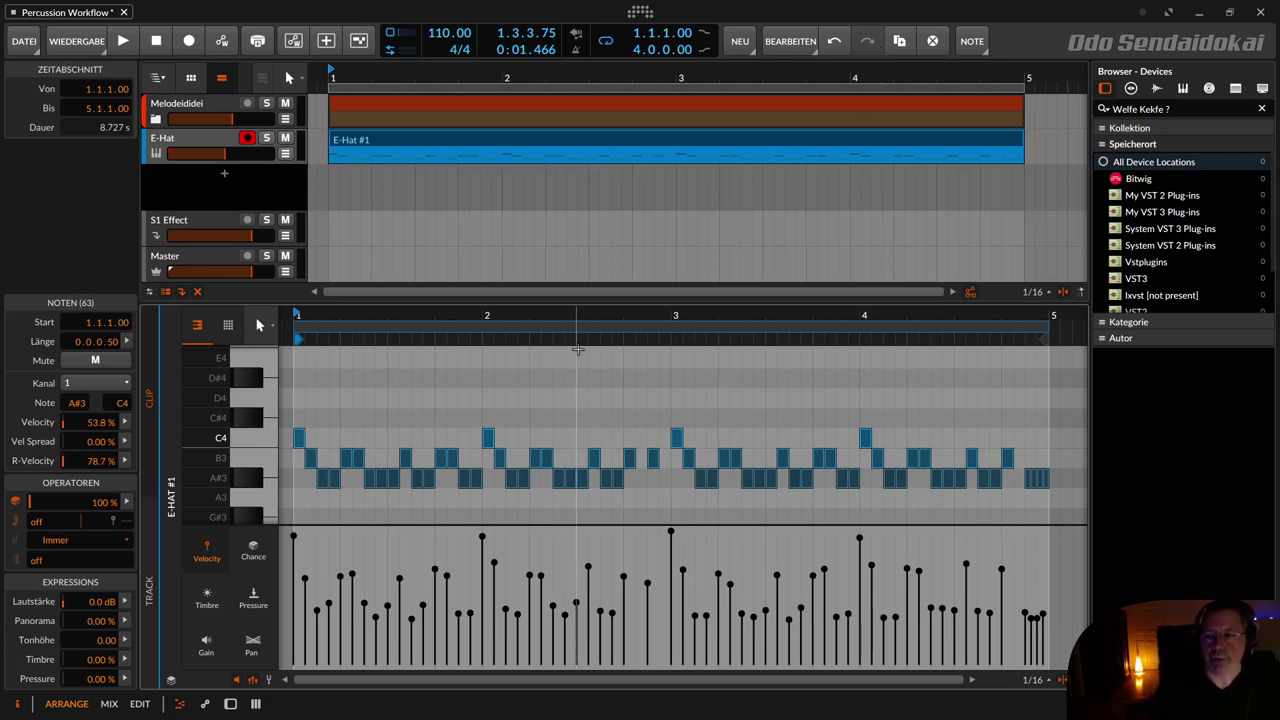
Try a uniform velocity spread of 21.2 % and 100 % on all notes, and return the spread to 0.00 %.
click(531, 397)
click(418, 420)
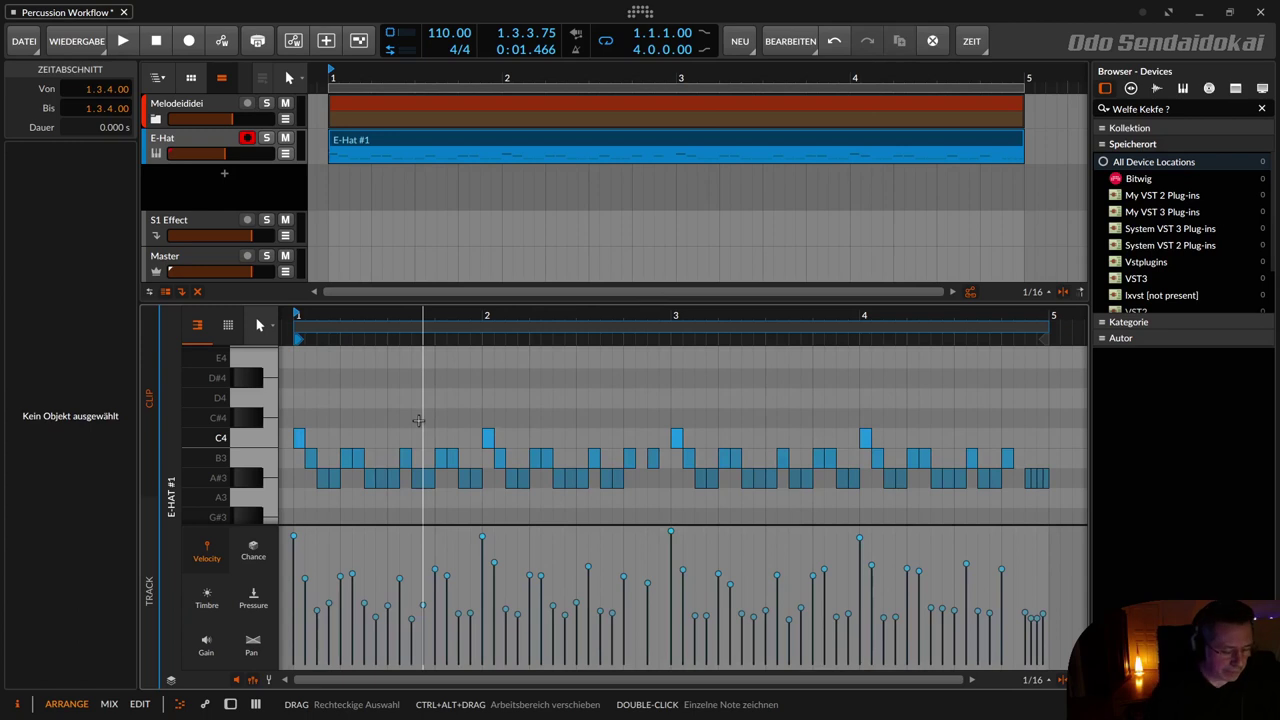
key(ctrl+a)
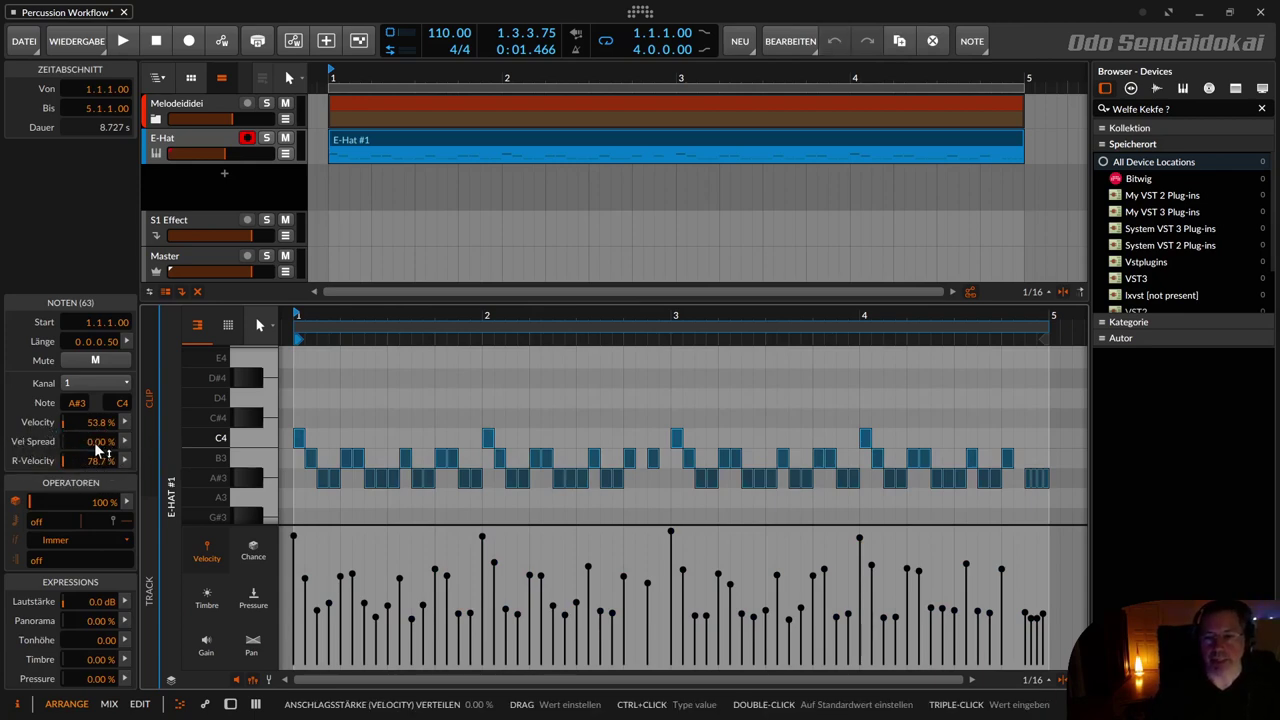
drag(100, 450, 100, 405)
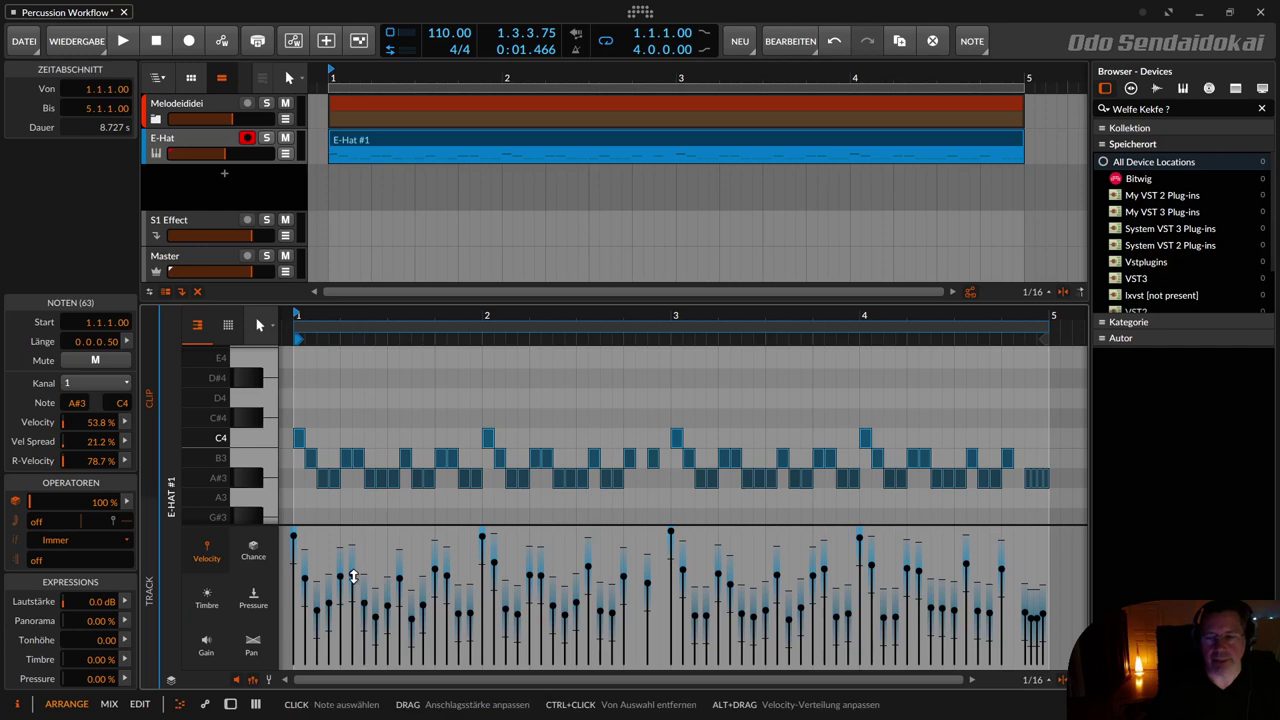
mouse_move(100, 441)
mouse_down()
mouse_move(100, 500)
mouse_move(105, 449)
mouse_up()
double_click(104, 448)
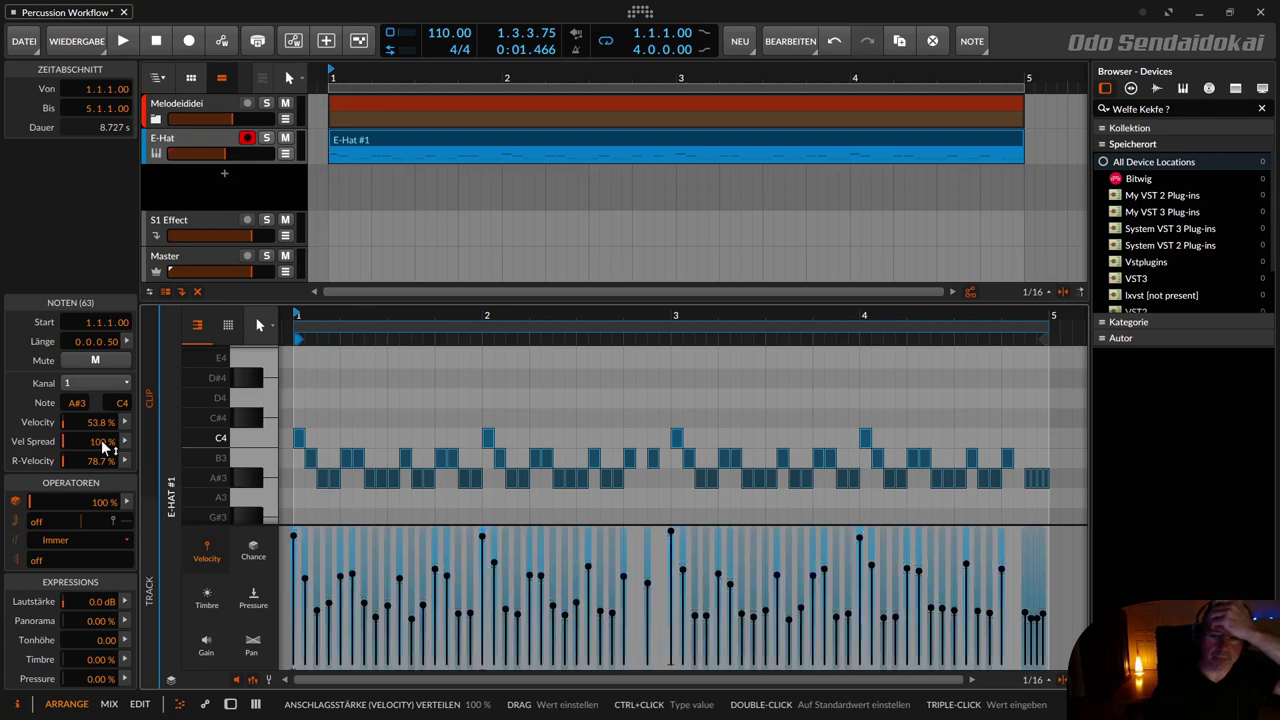
drag(104, 448, 104, 520)
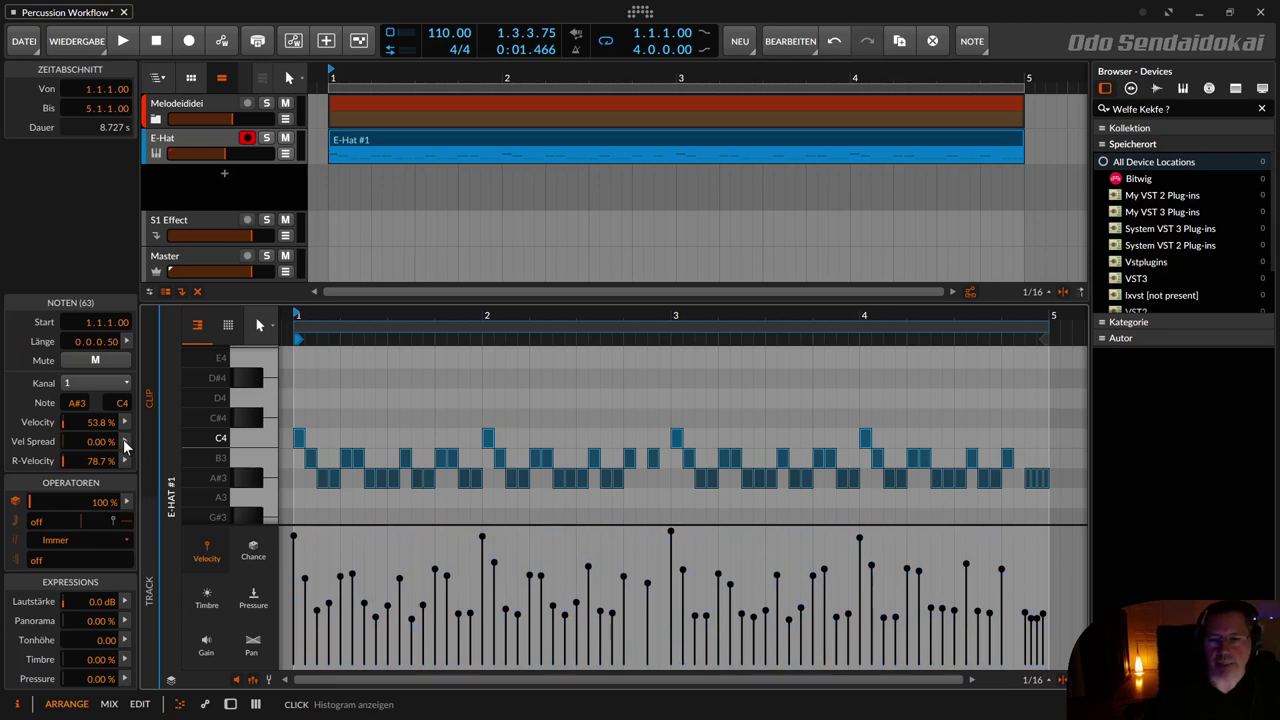
Randomize the velocity spread of all notes with the histogram's chaos setting, giving a mean spread of about 6.57 %.
click(123, 441)
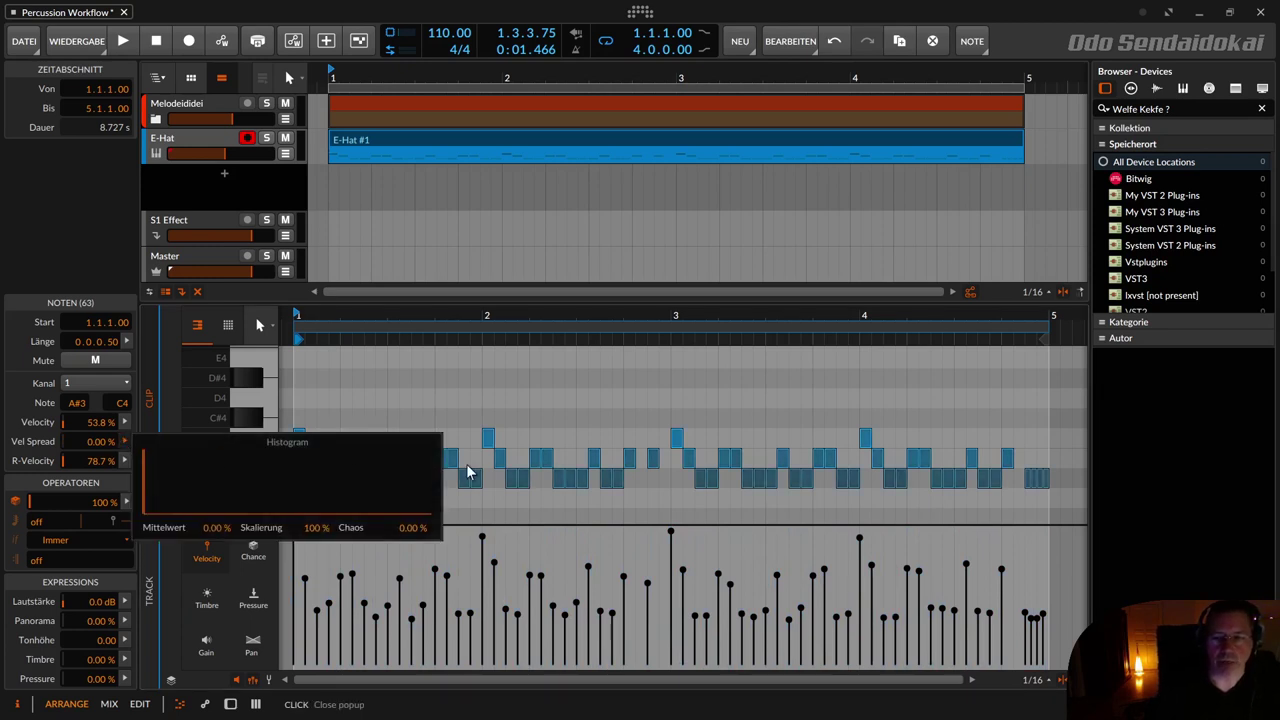
drag(415, 538, 415, 425)
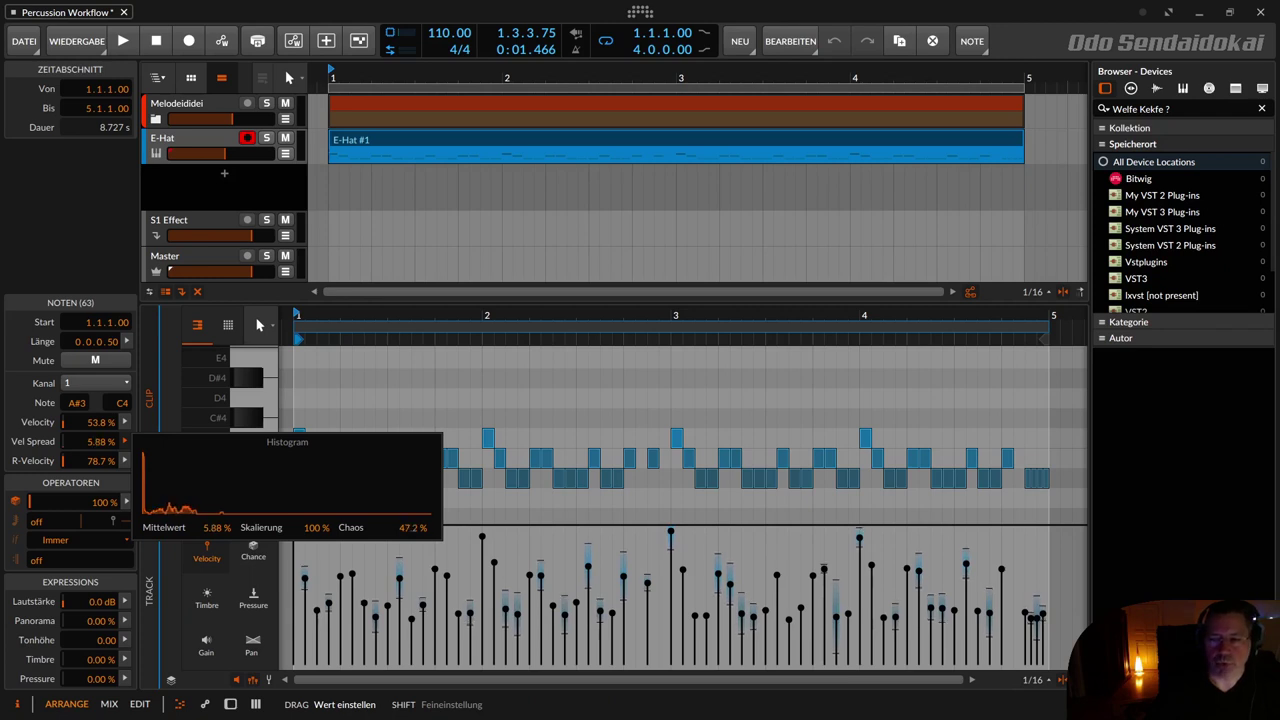
drag(415, 400, 415, 388)
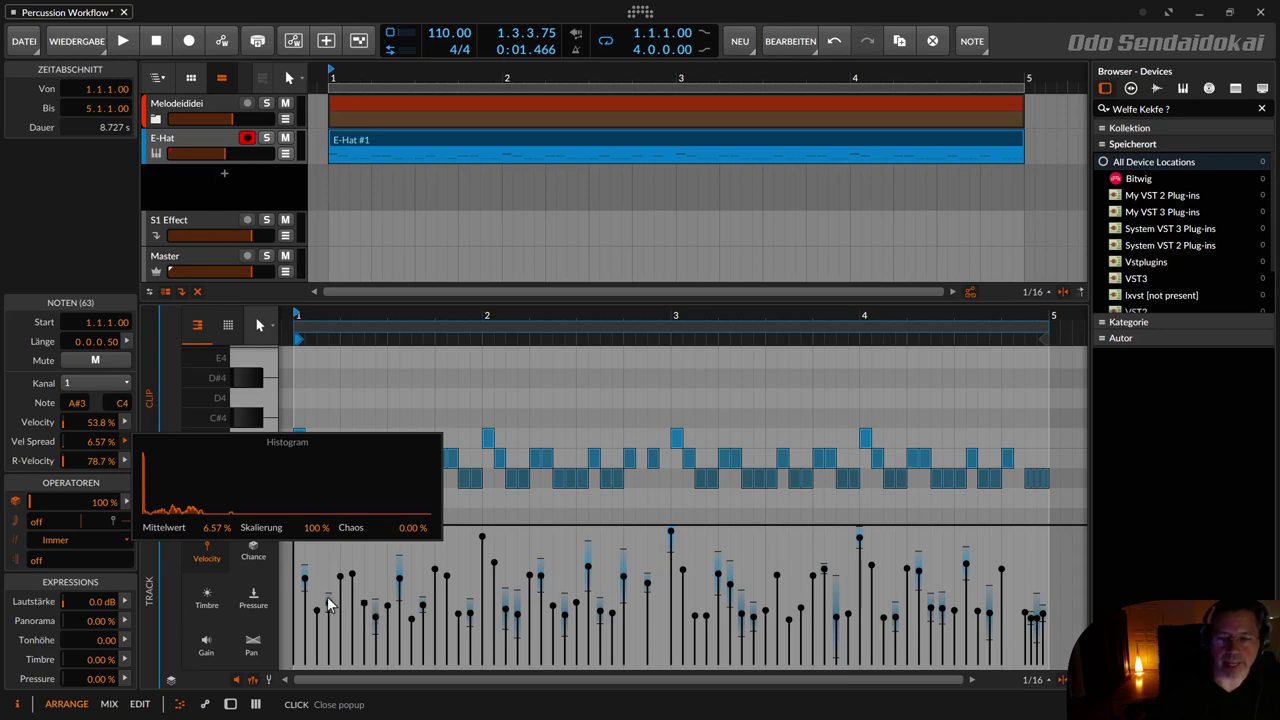
click(399, 572)
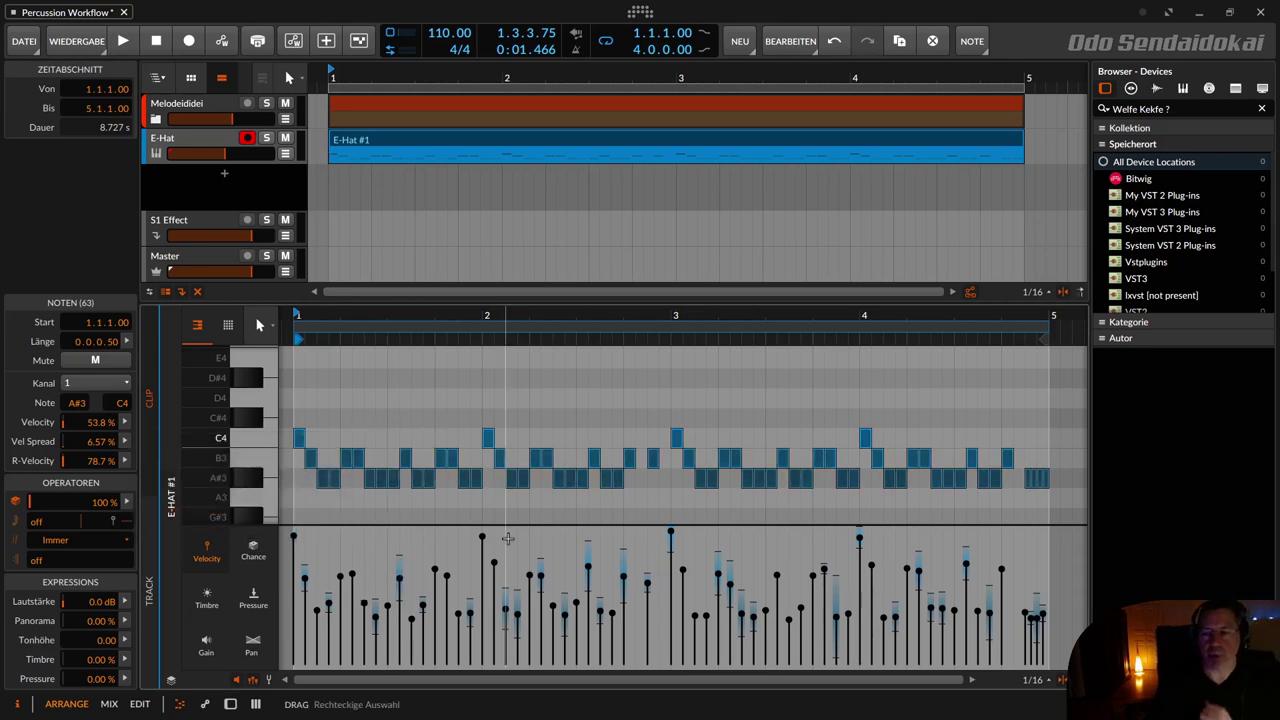
Select the E-Hat clip, play it to hear the randomized velocity spread, and stop playback.
click(339, 145)
key(space)
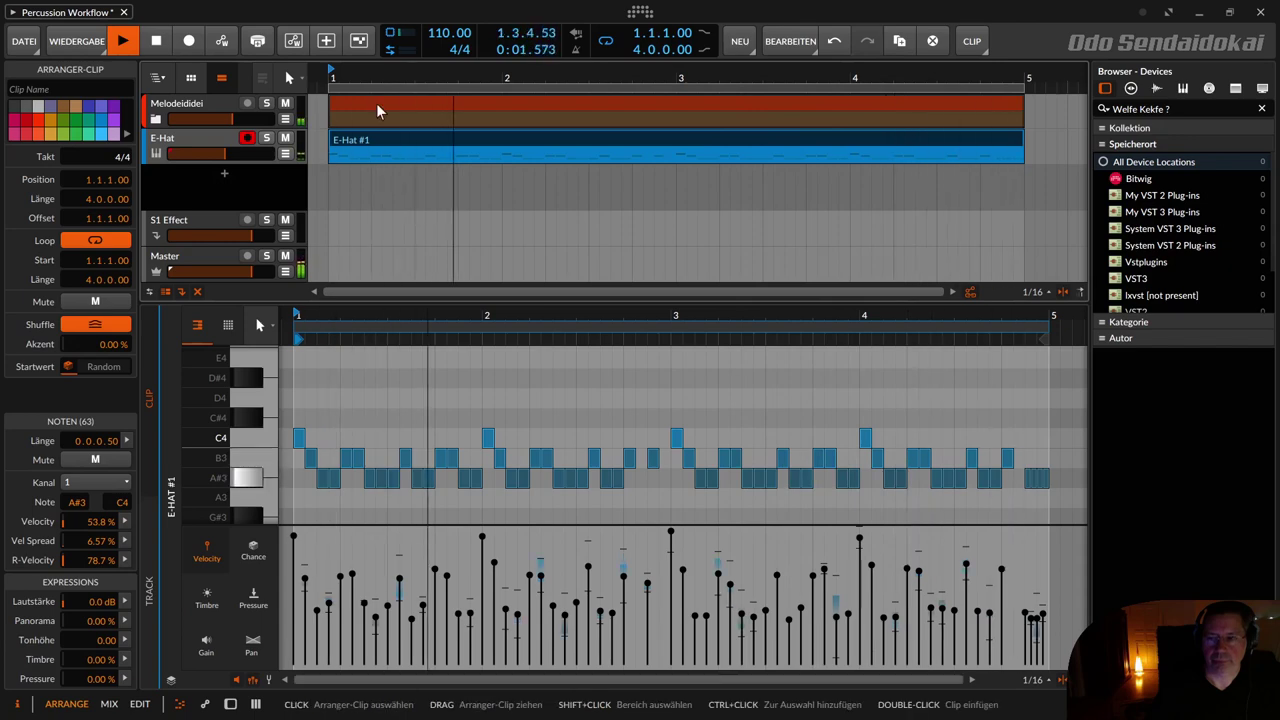
click(160, 44)
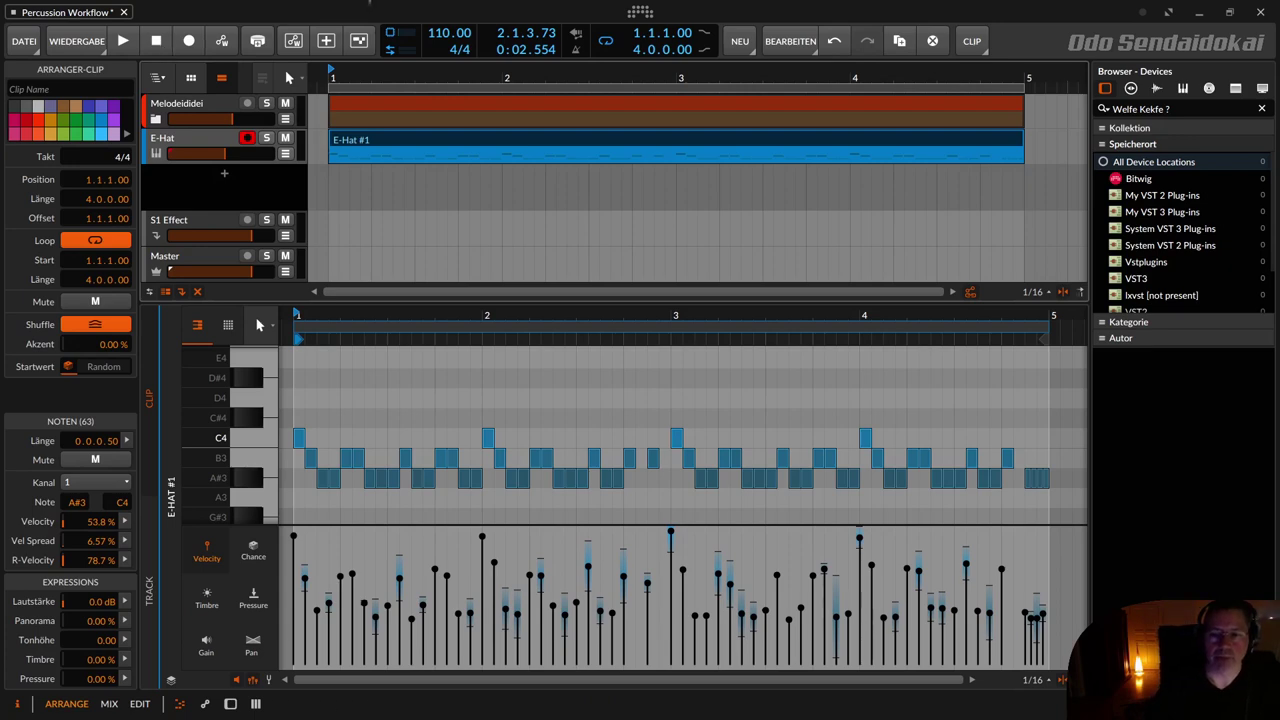
Reset the velocity spread to 0.00 % for all A#3 notes and for all C4 notes.
click(328, 437)
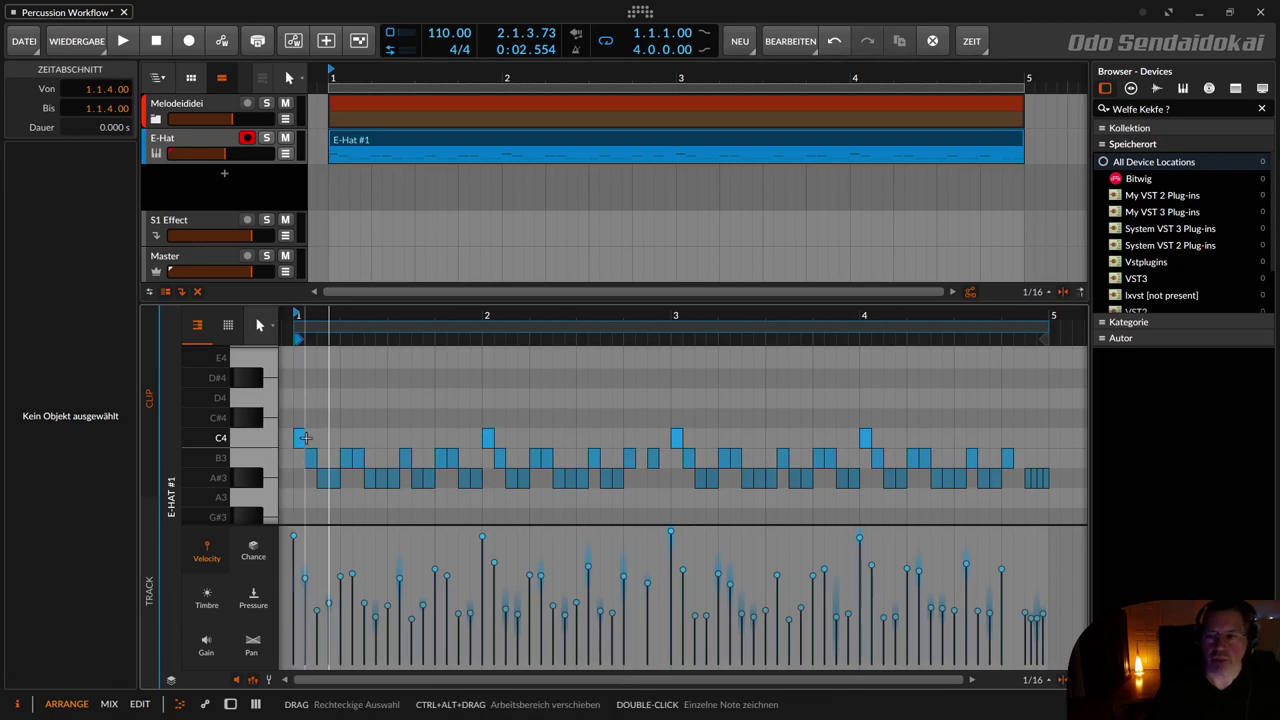
click(265, 476)
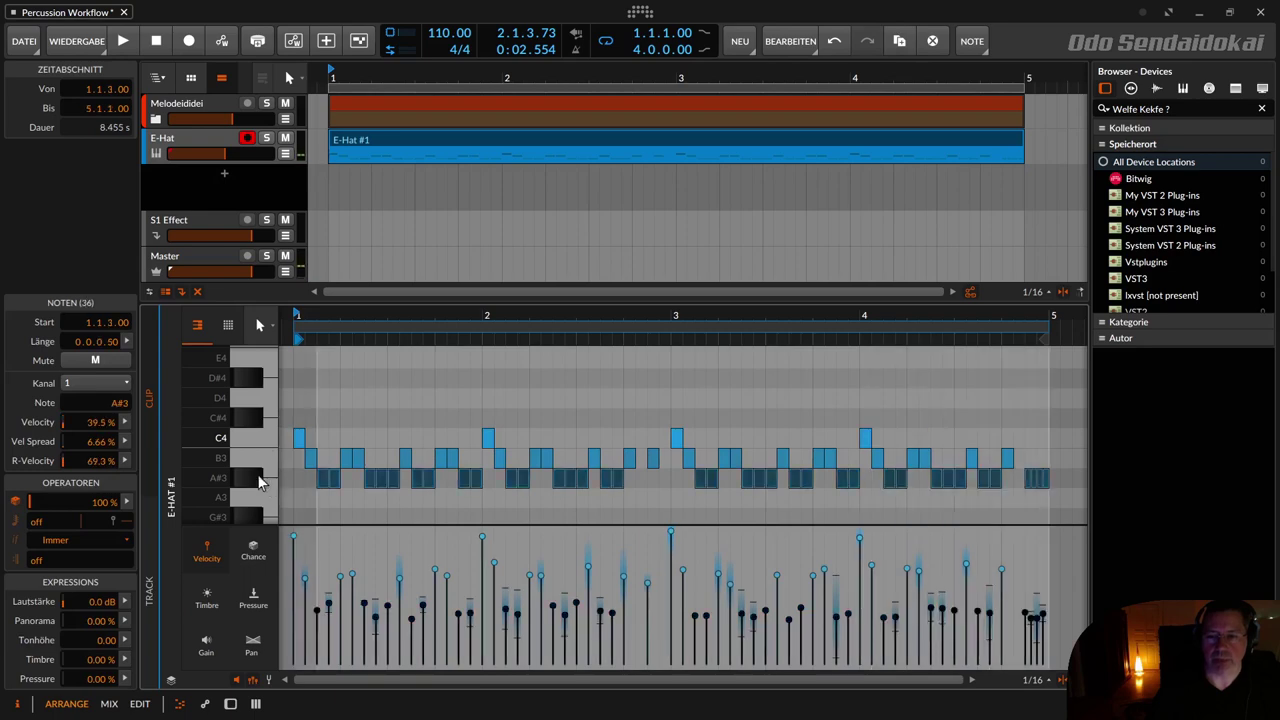
click(257, 462)
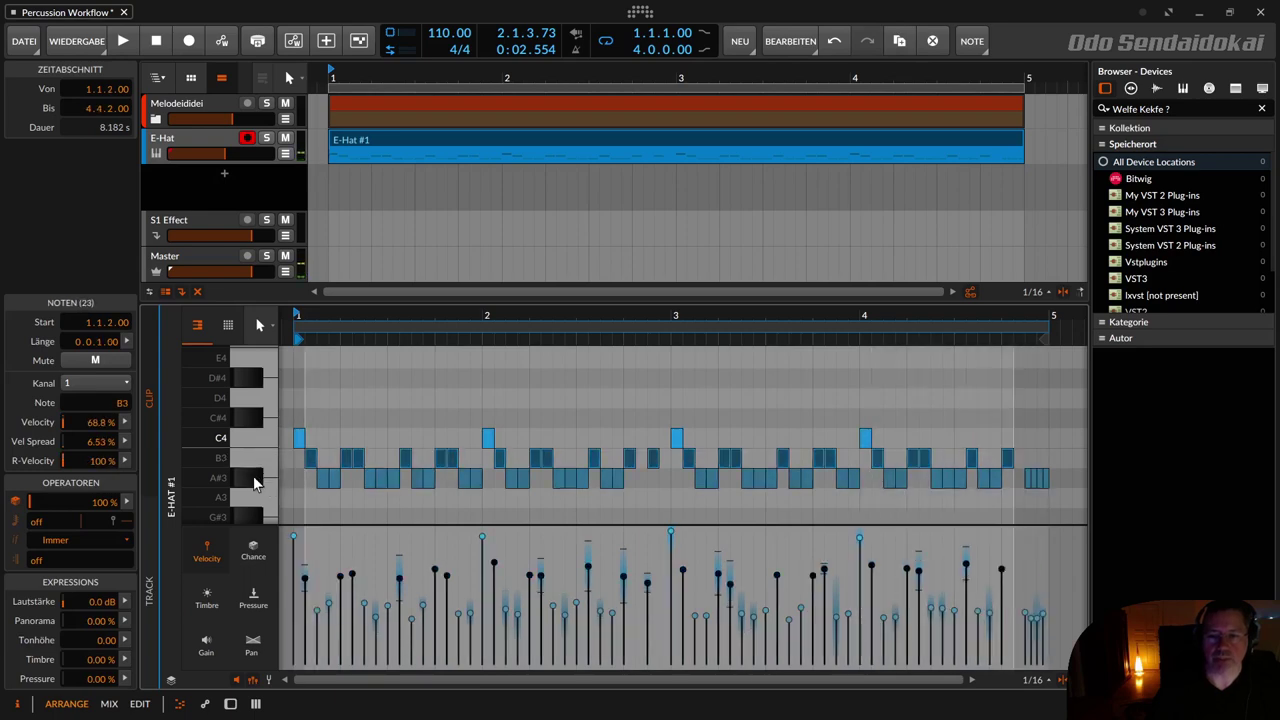
click(254, 481)
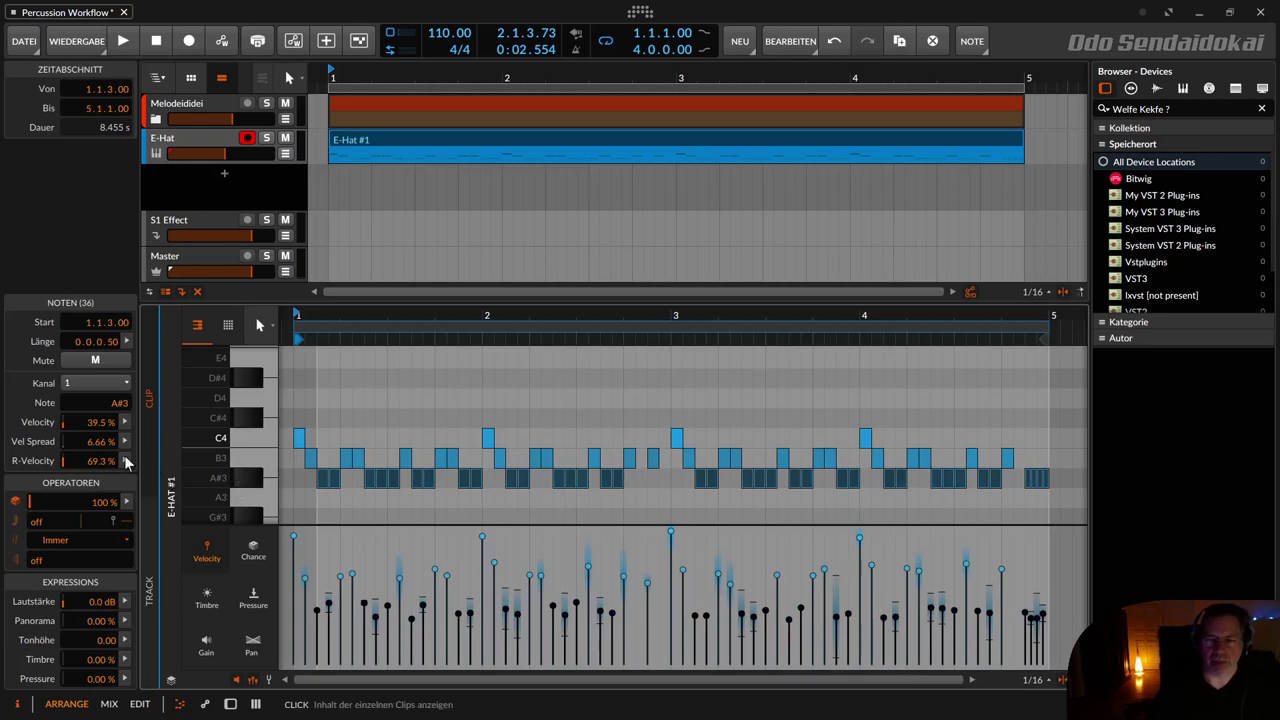
double_click(95, 449)
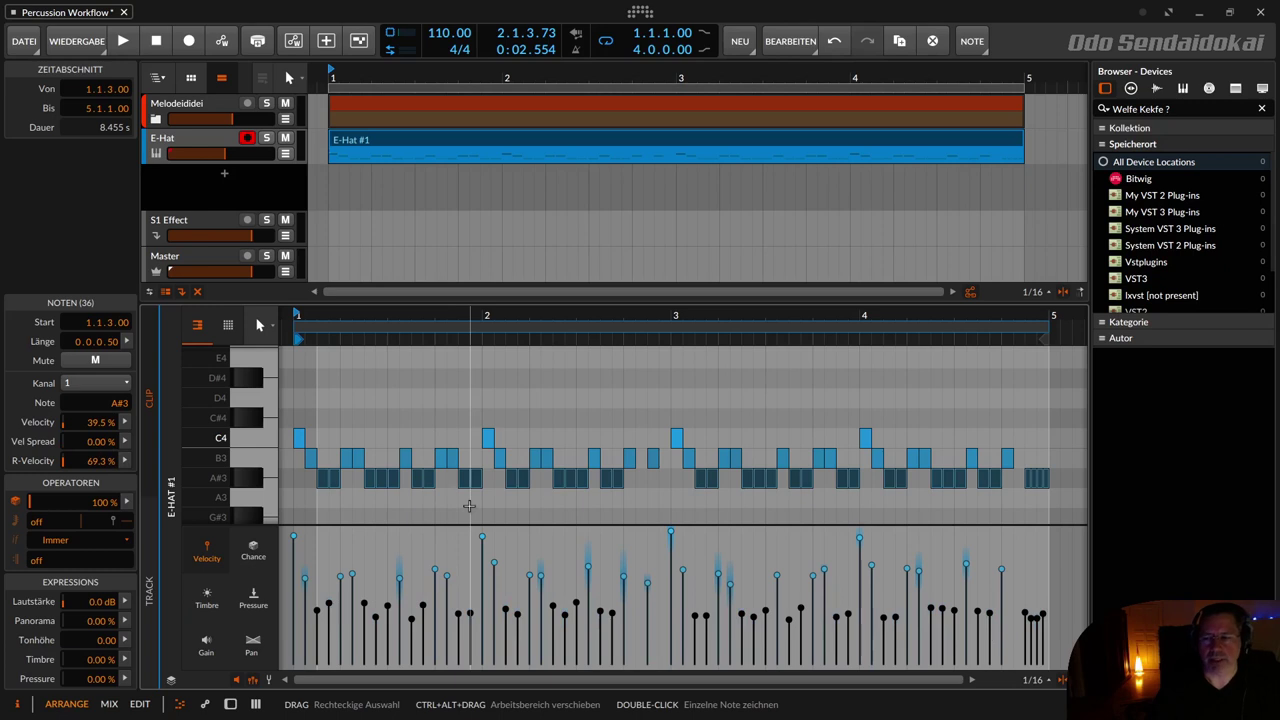
click(262, 440)
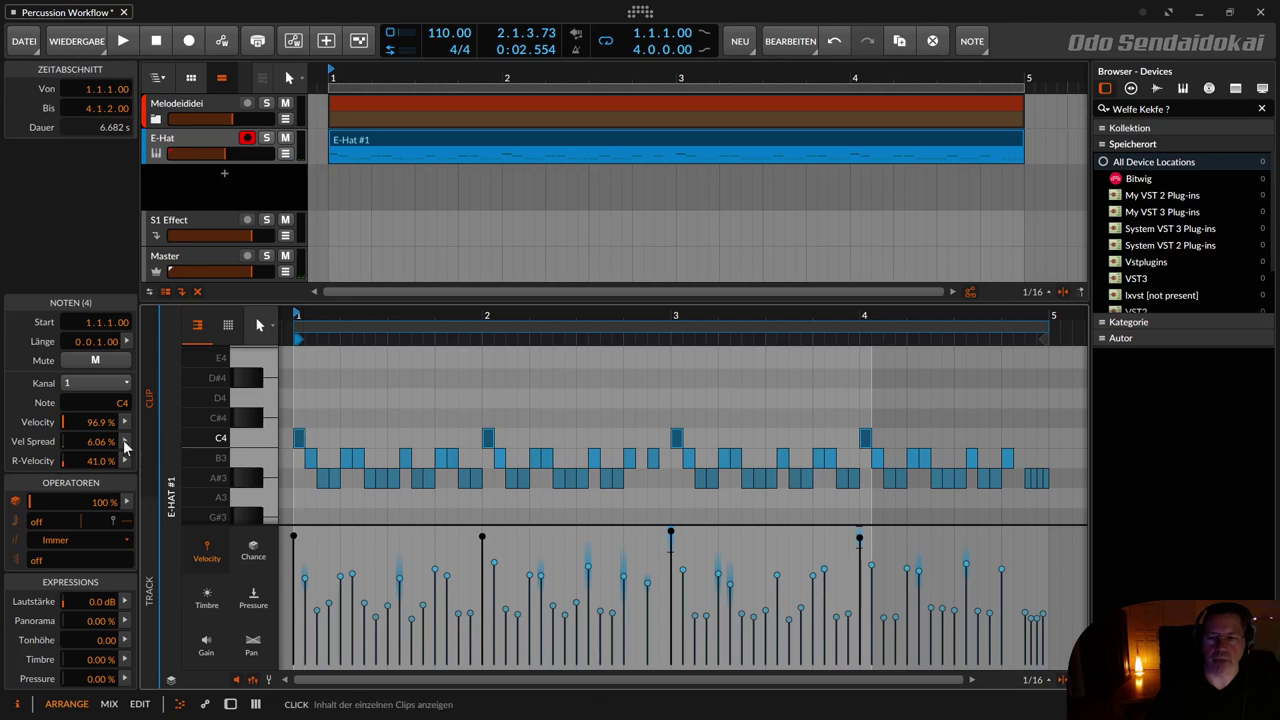
drag(100, 441, 155, 448)
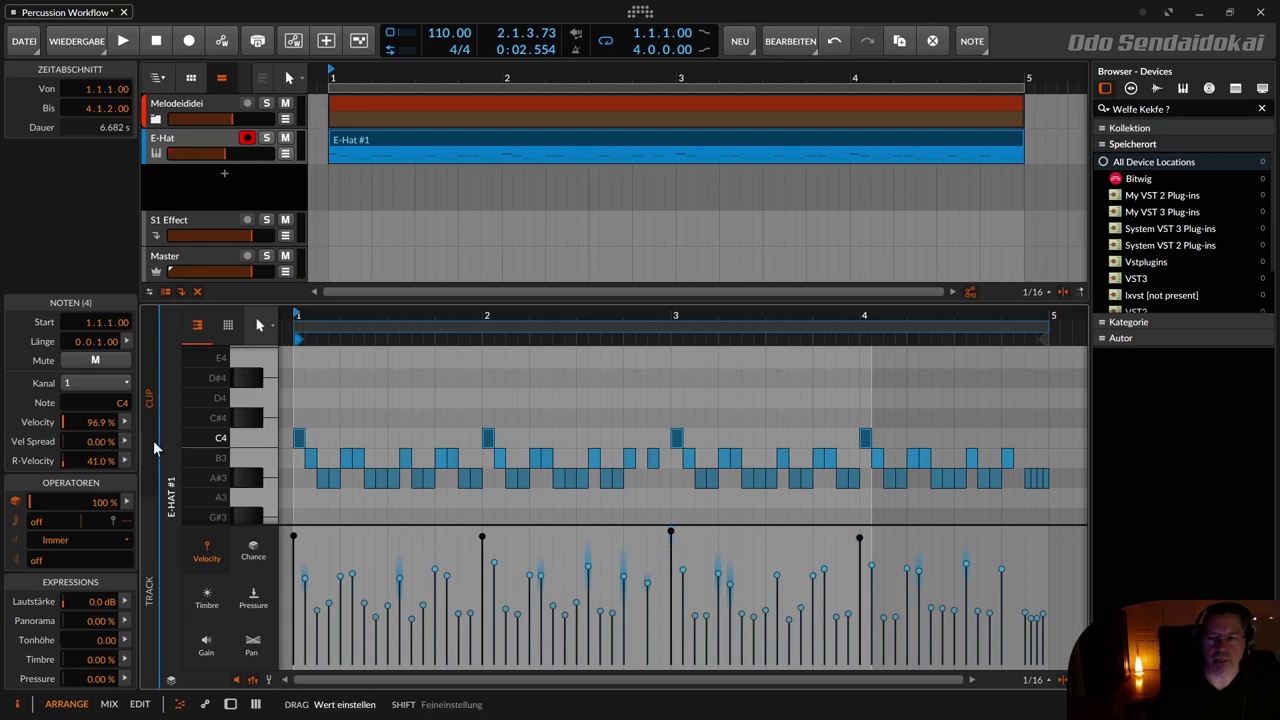
Vary the velocities of all B3 notes more strongly in the velocity histogram, with a mean of 65.6 %, and select the E-Hat clip.
click(271, 458)
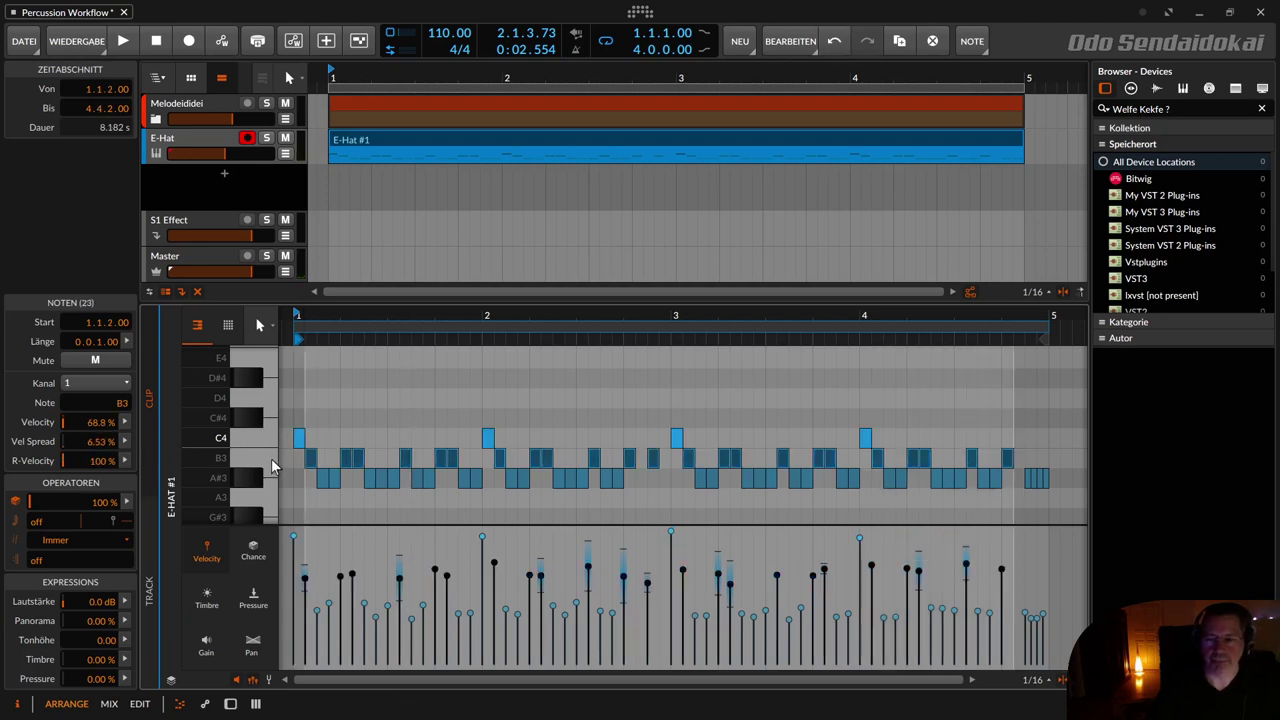
click(126, 421)
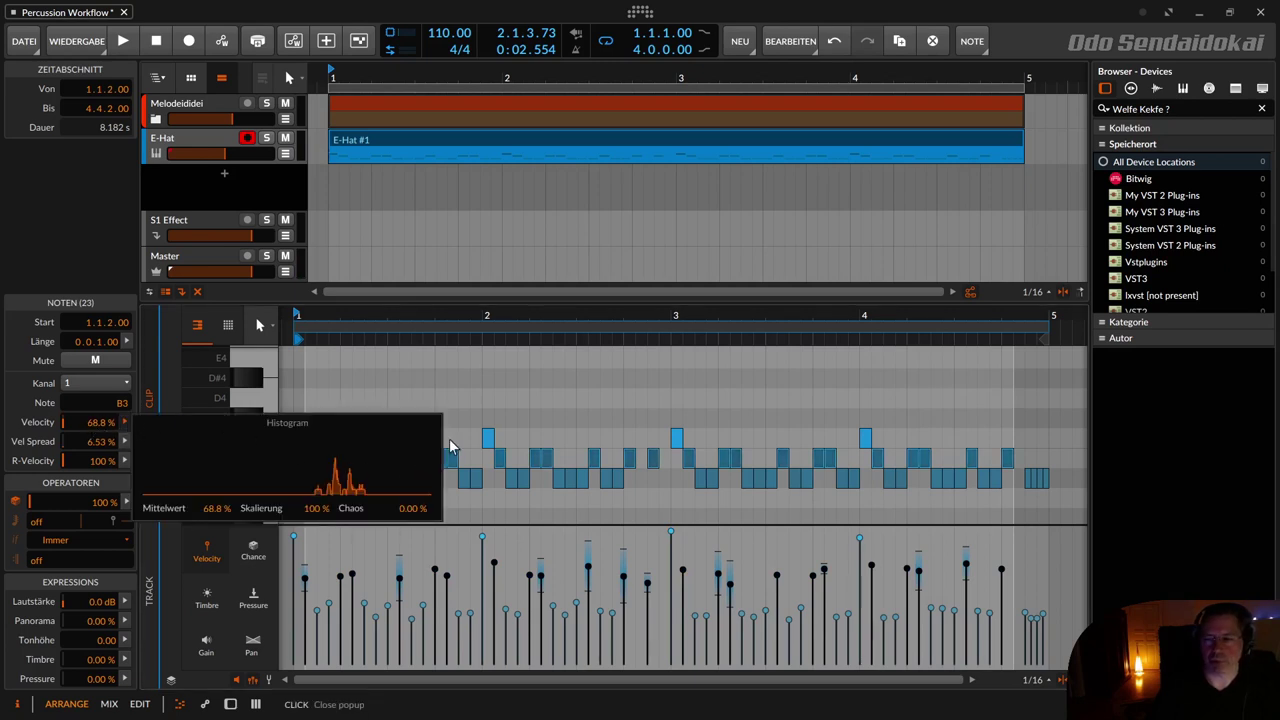
mouse_move(414, 510)
mouse_down()
mouse_move(414, 480)
mouse_move(414, 520)
mouse_up()
drag(222, 512, 229, 509)
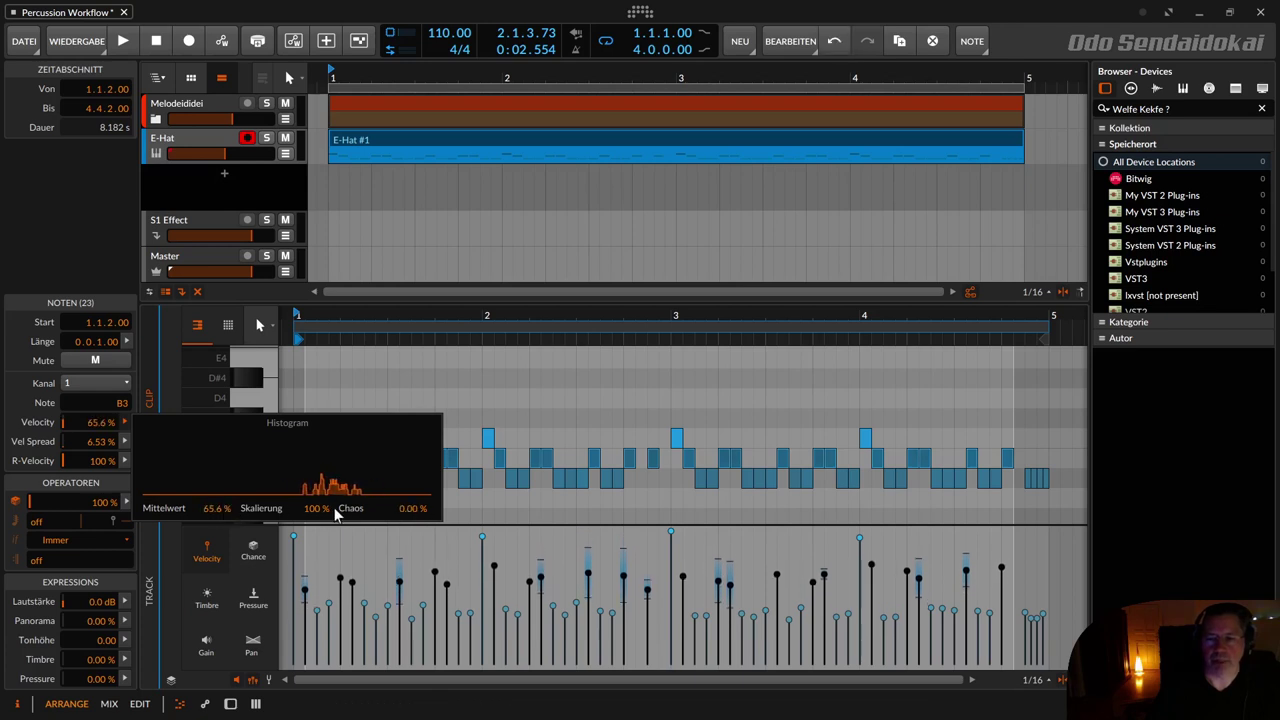
mouse_move(336, 510)
mouse_down()
mouse_move(336, 555)
mouse_move(336, 460)
mouse_move(336, 555)
mouse_move(325, 487)
mouse_up()
click(338, 381)
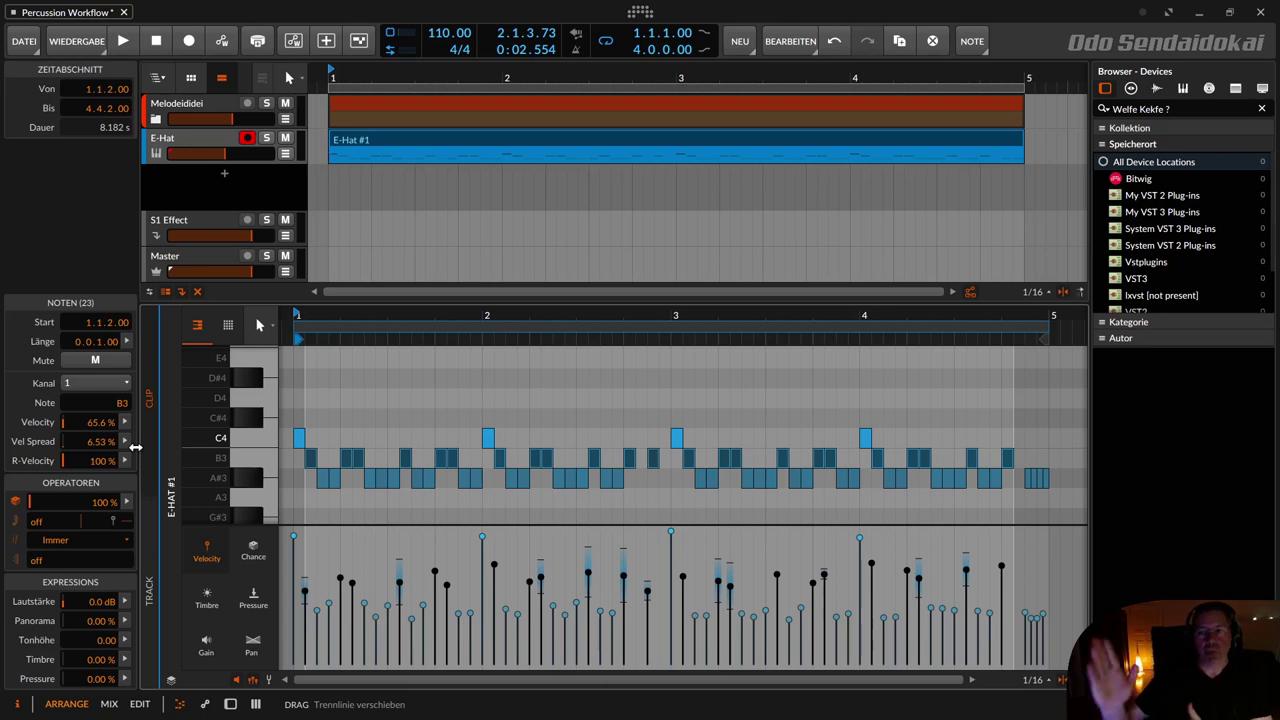
click(346, 145)
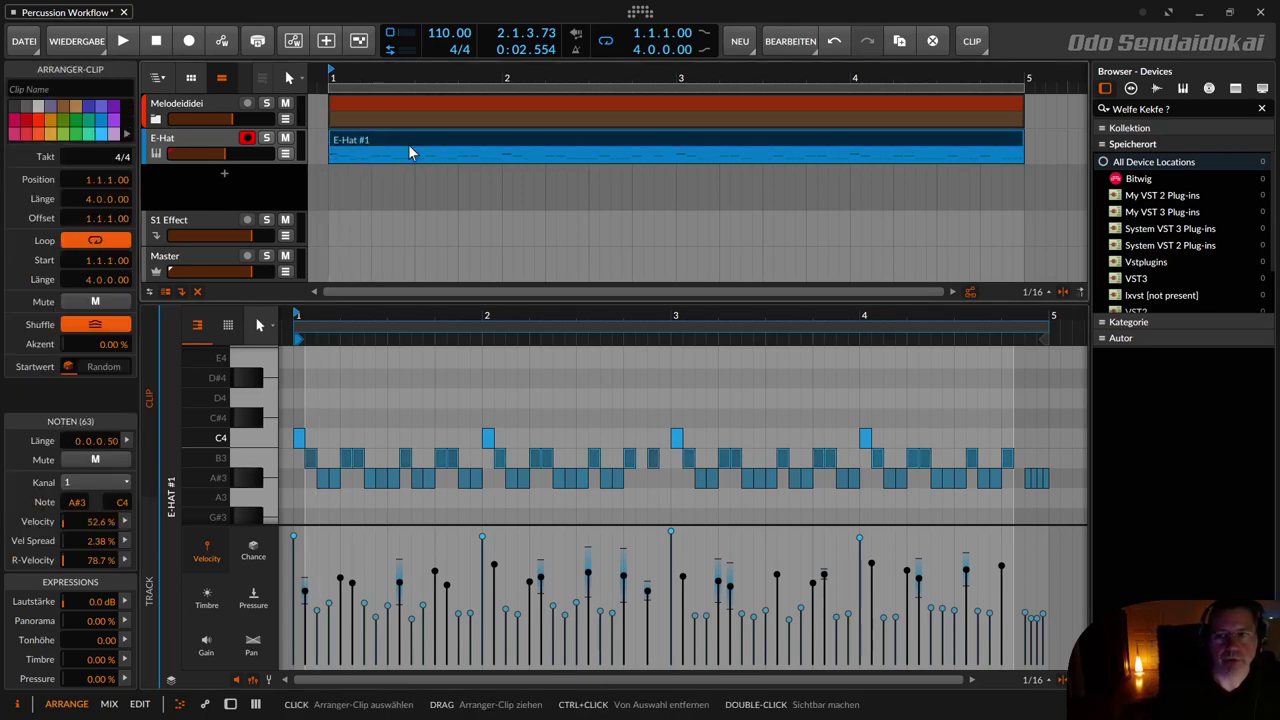